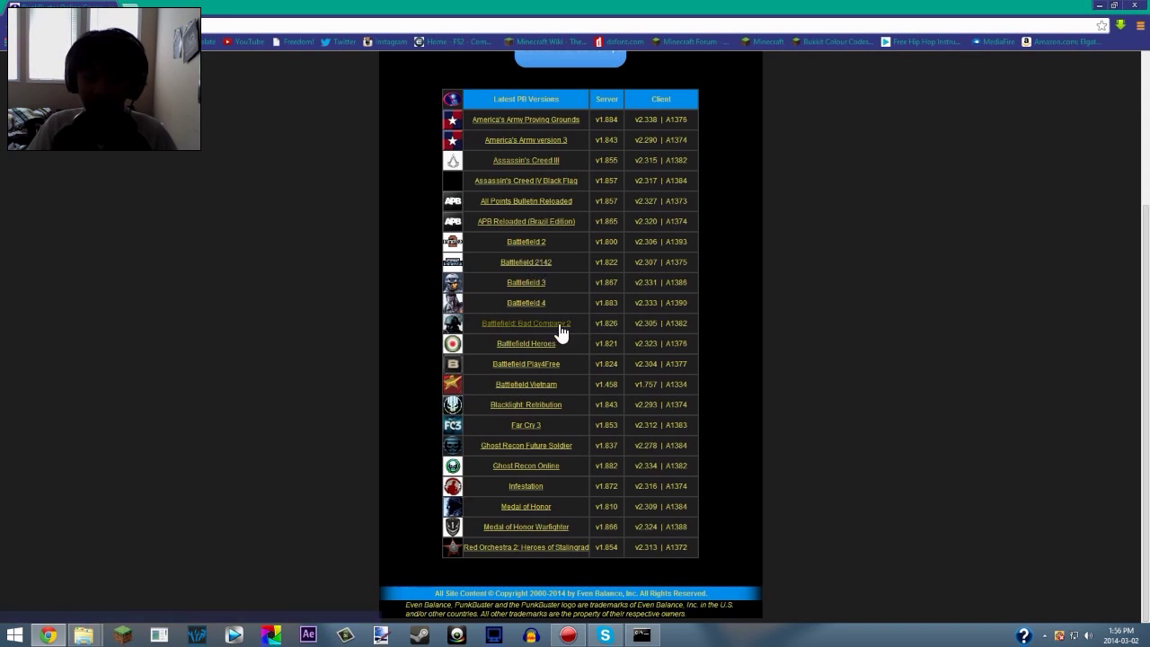
Review the list of supported games on the PunkBuster website and minimize the browser to show the desktop.
{"action": "left_click", "coordinate": [544, 448]}
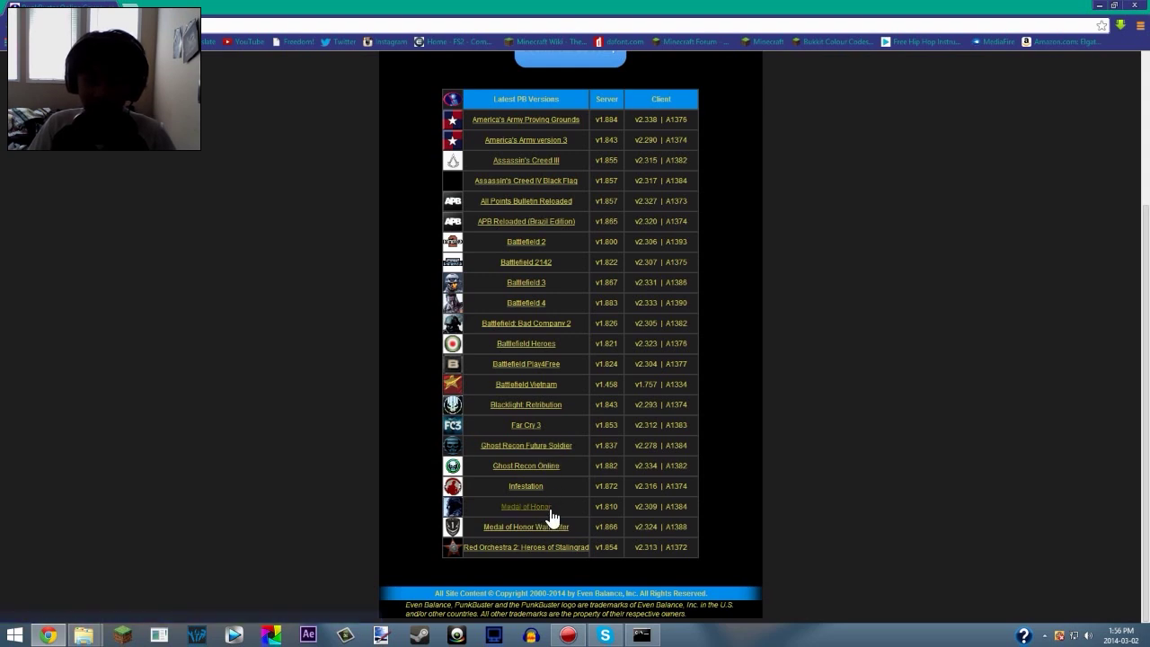
{"action": "left_click", "coordinate": [554, 467]}
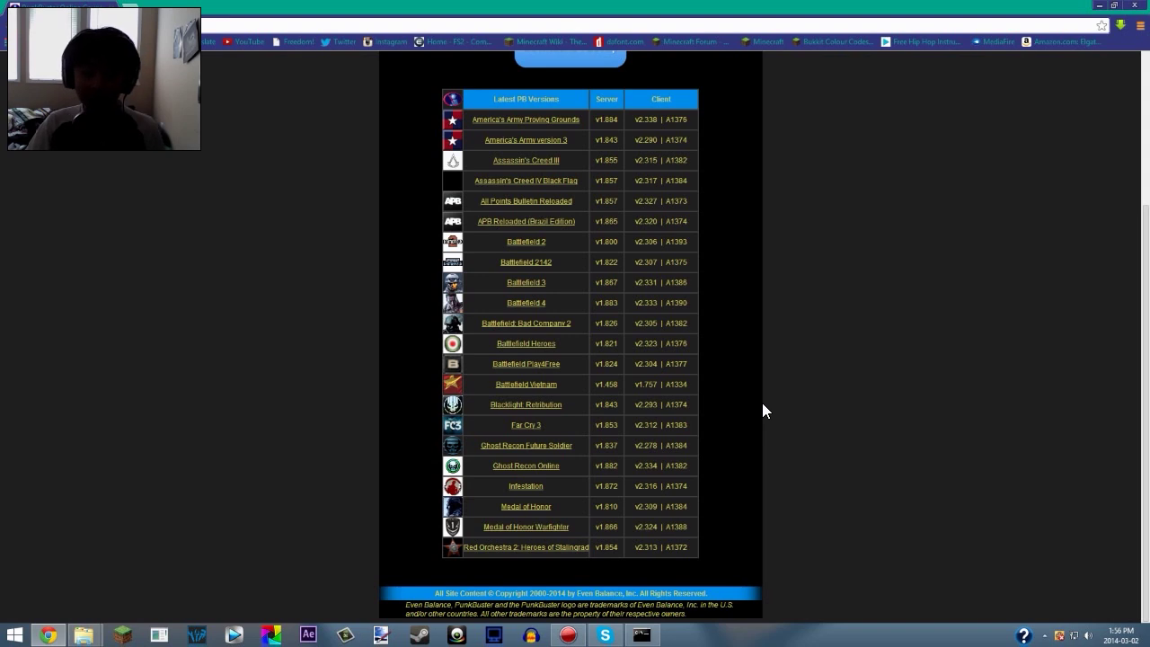
{"action": "scroll", "coordinate": [764, 404], "scroll_direction": "up", "scroll_amount": 2}
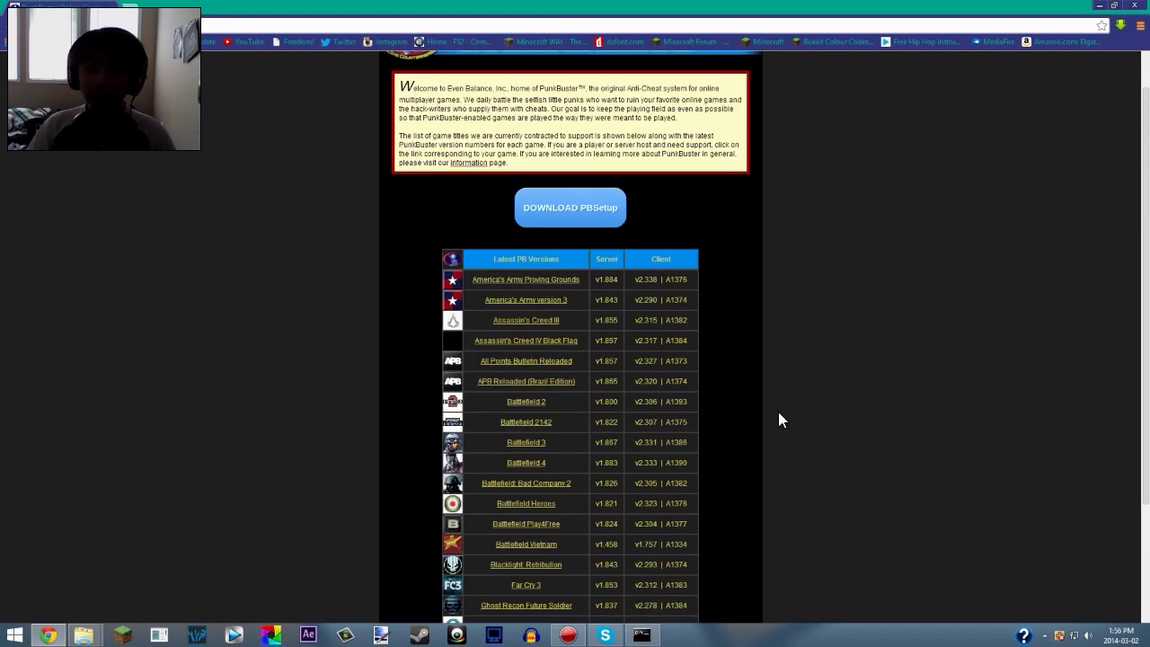
{"action": "scroll", "coordinate": [779, 412], "scroll_direction": "up", "scroll_amount": 1}
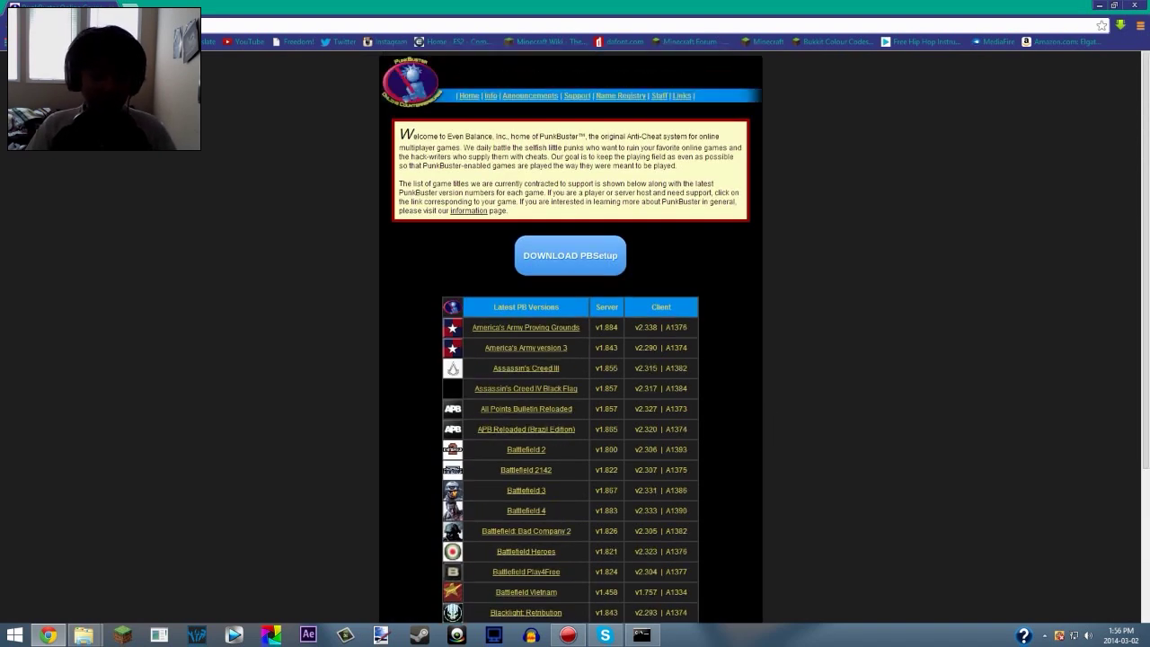
{"action": "left_click", "coordinate": [1090, 6]}
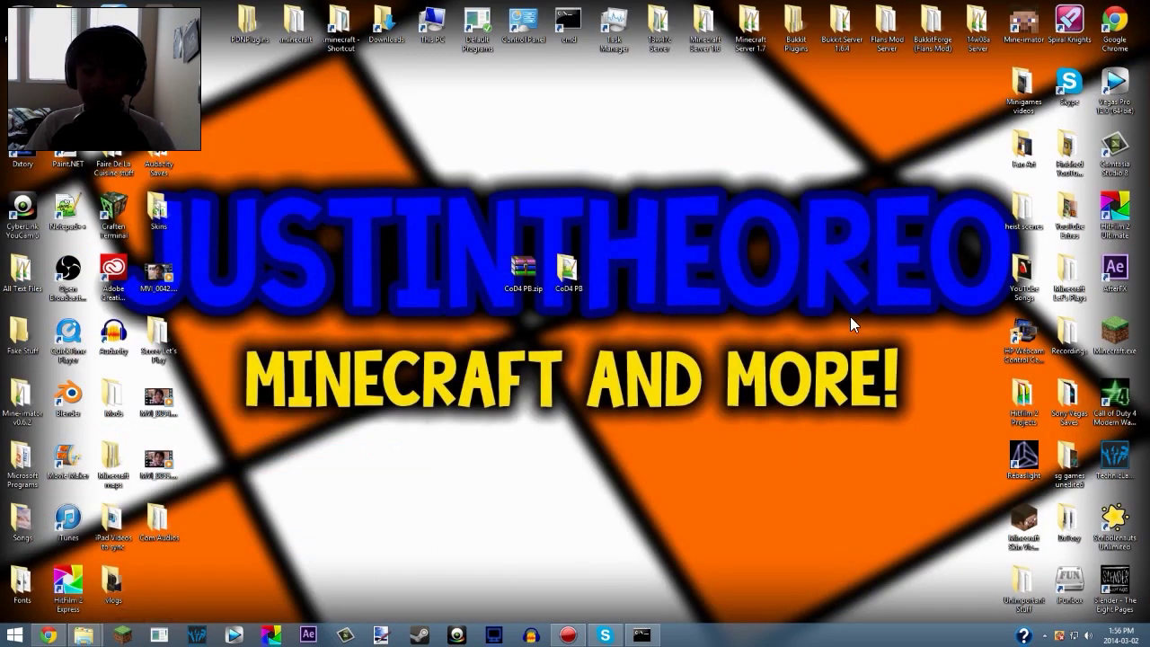
Highlight the CoD4 PB.zip archive and the CoD4 PB folder on the desktop, and clear the selection.
{"action": "left_click_drag", "start_coordinate": [457, 233], "coordinate": [625, 320]}
{"action": "left_click_drag", "start_coordinate": [482, 235], "coordinate": [611, 312]}
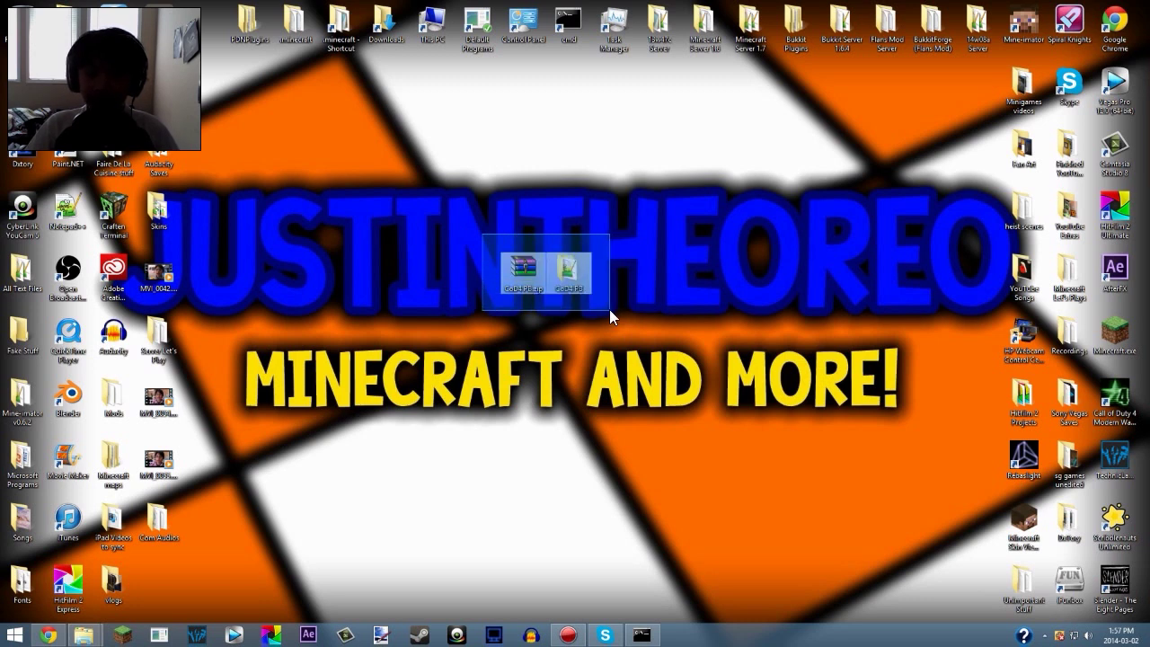
{"action": "left_click_drag", "start_coordinate": [609, 309], "coordinate": [609, 310]}
{"action": "left_click", "coordinate": [618, 364]}
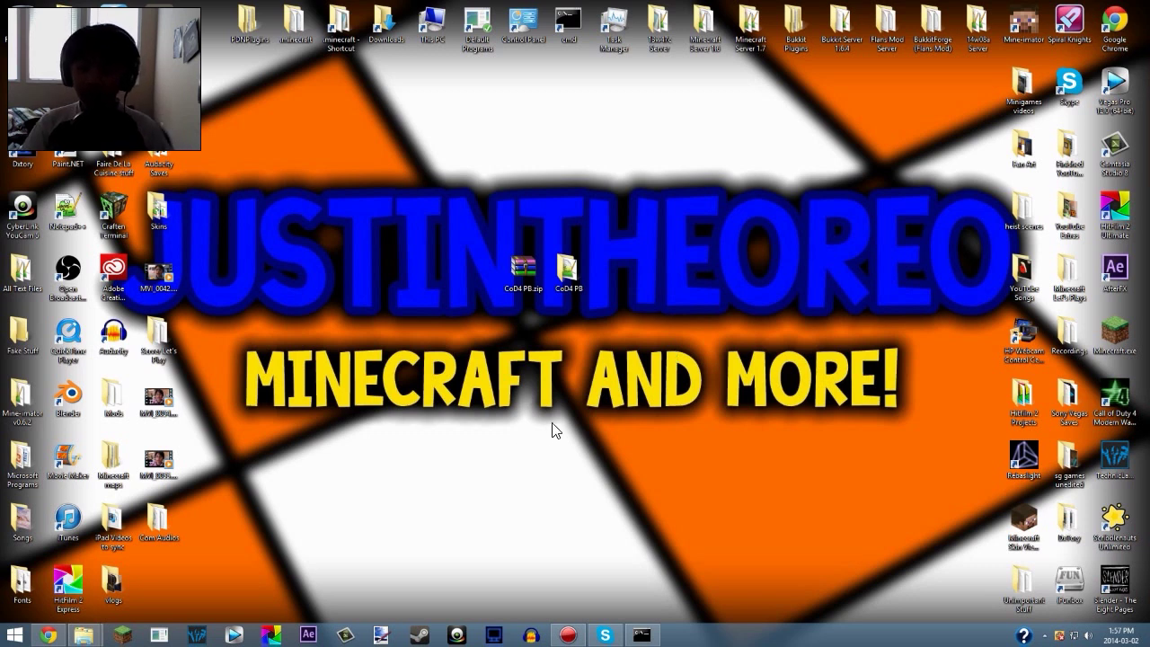
View READ ME.txt from the CoD4 PB folder, close it and minimize the folder window.
{"action": "mouse_move", "coordinate": [85, 635]}
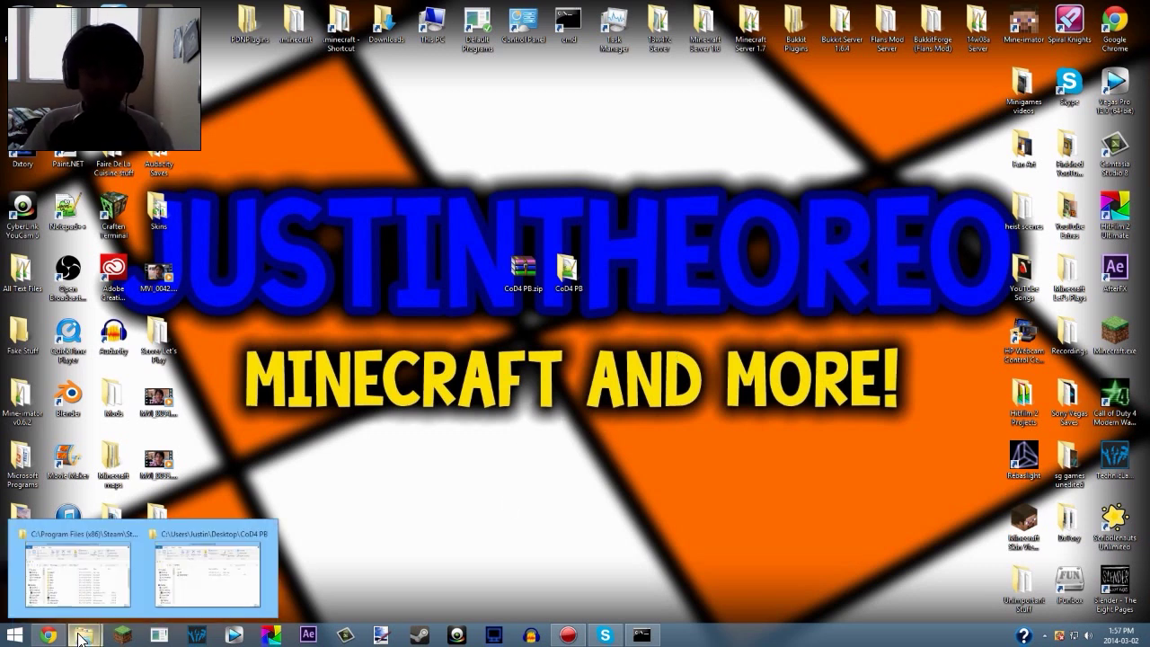
{"action": "left_click", "coordinate": [199, 581]}
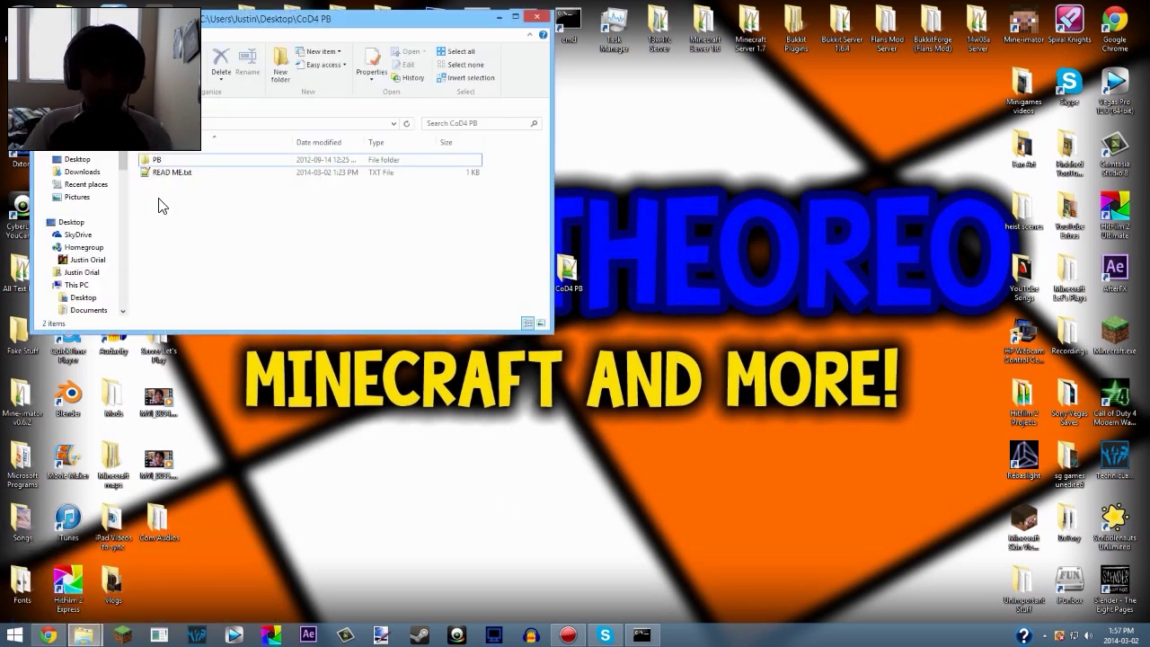
{"action": "double_click", "coordinate": [229, 173]}
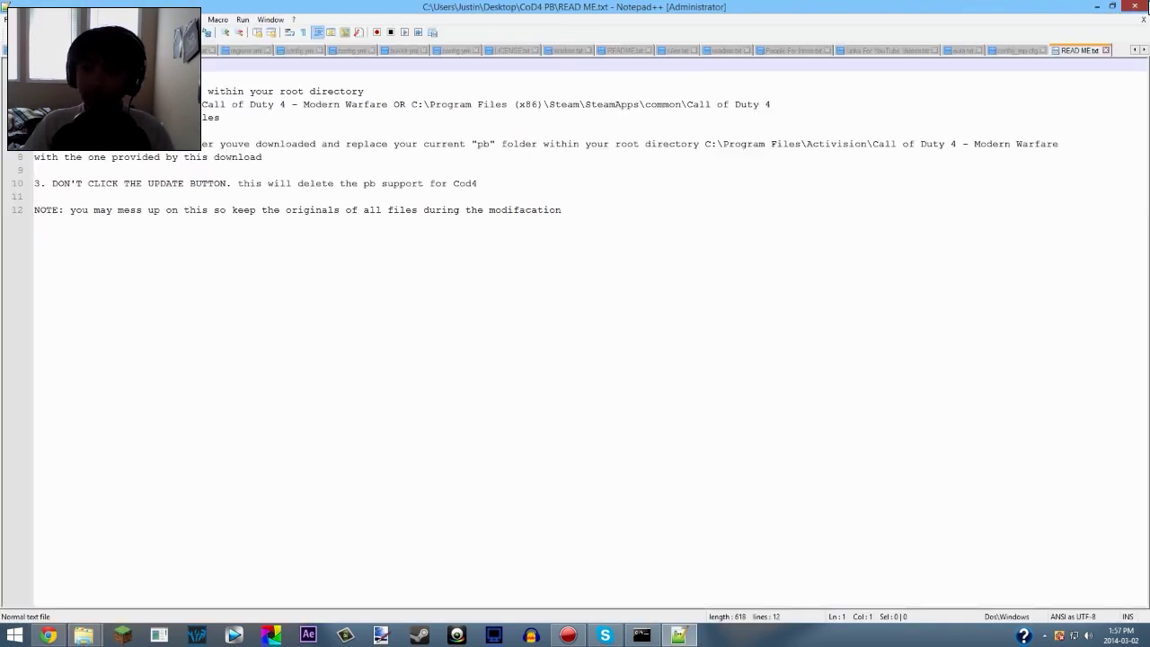
{"action": "left_click", "coordinate": [1134, 6]}
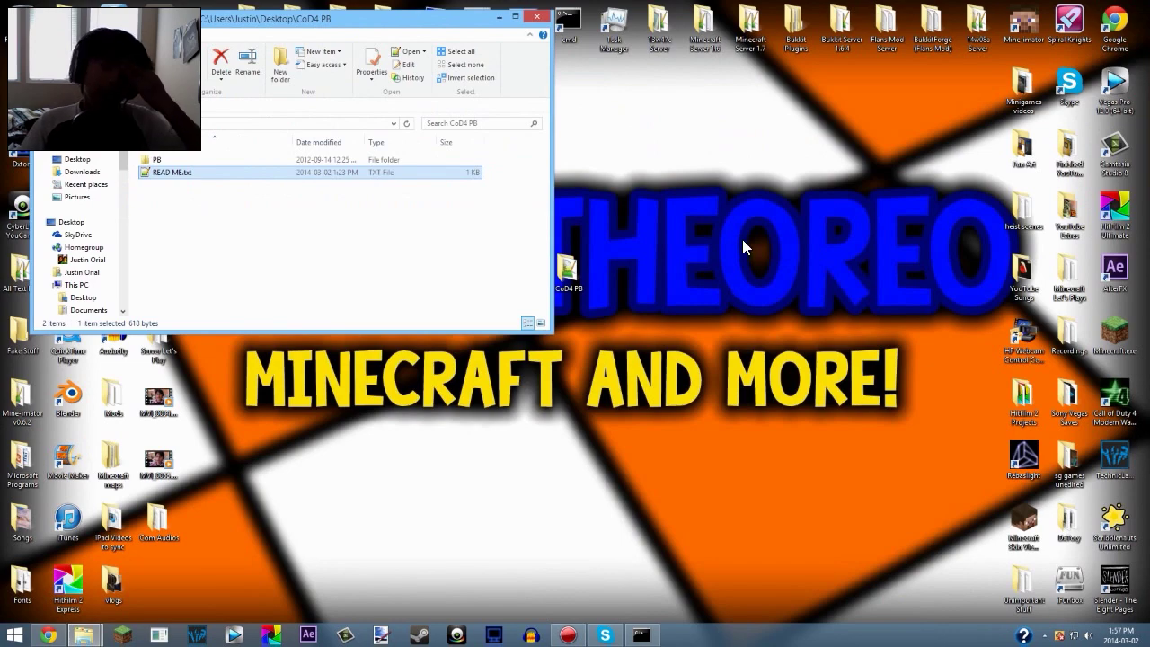
{"action": "left_click", "coordinate": [498, 17]}
Bring up both the Steam Call of Duty 4 folder window and the CoD4 PB folder window.
{"action": "mouse_move", "coordinate": [83, 635]}
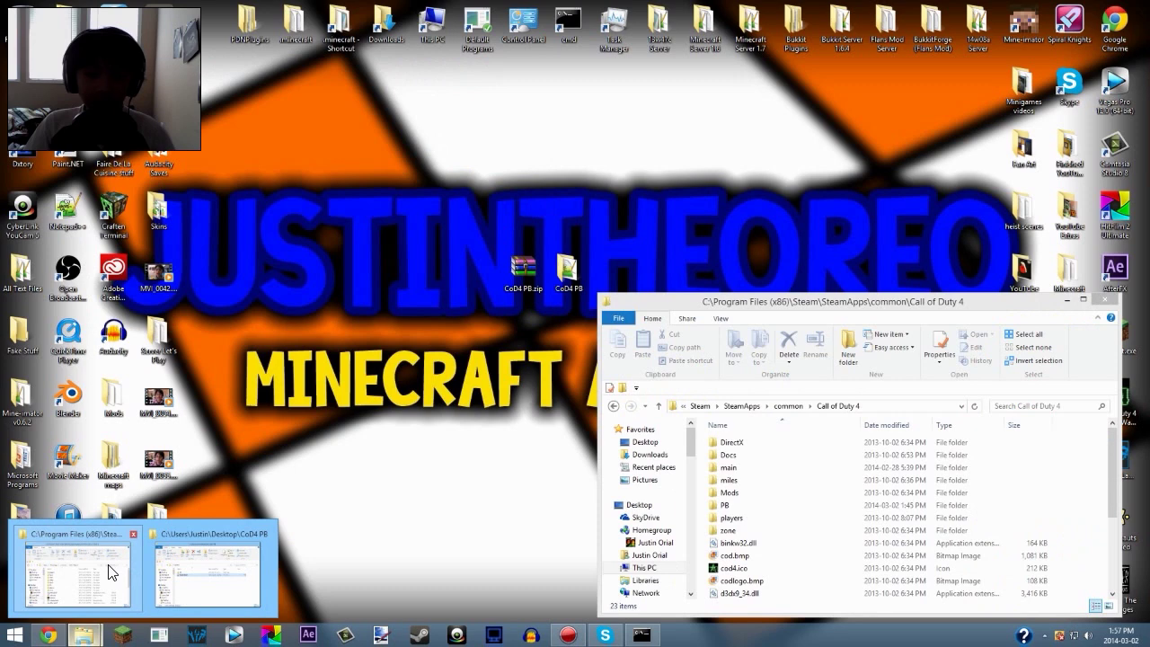
{"action": "left_click", "coordinate": [122, 564]}
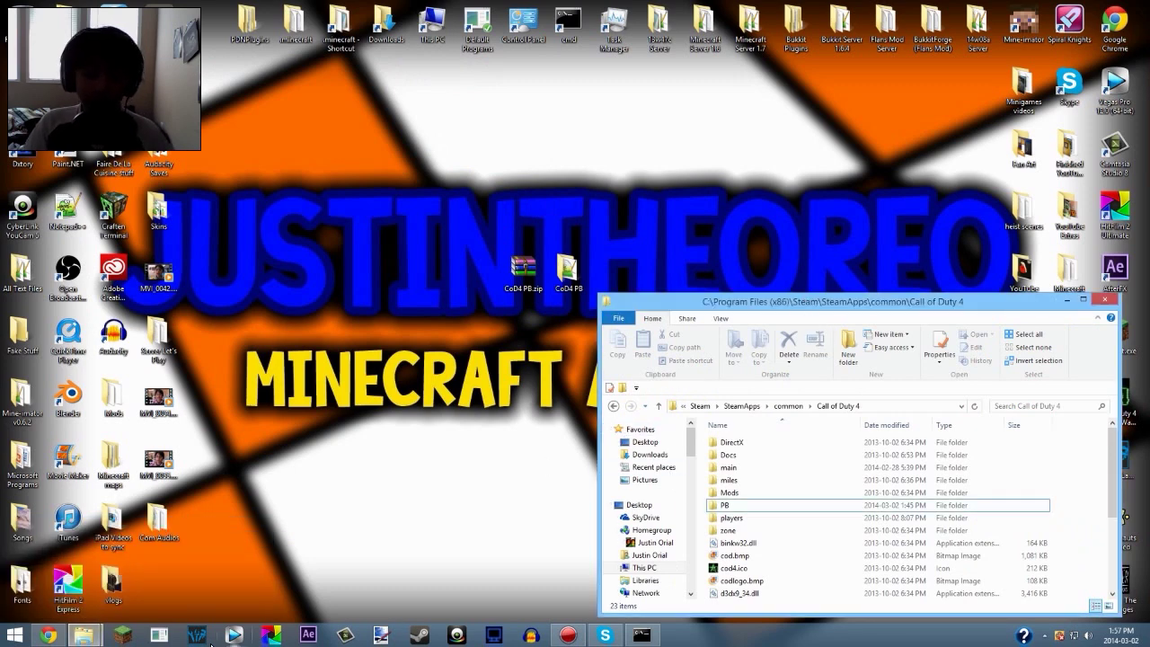
{"action": "mouse_move", "coordinate": [85, 635]}
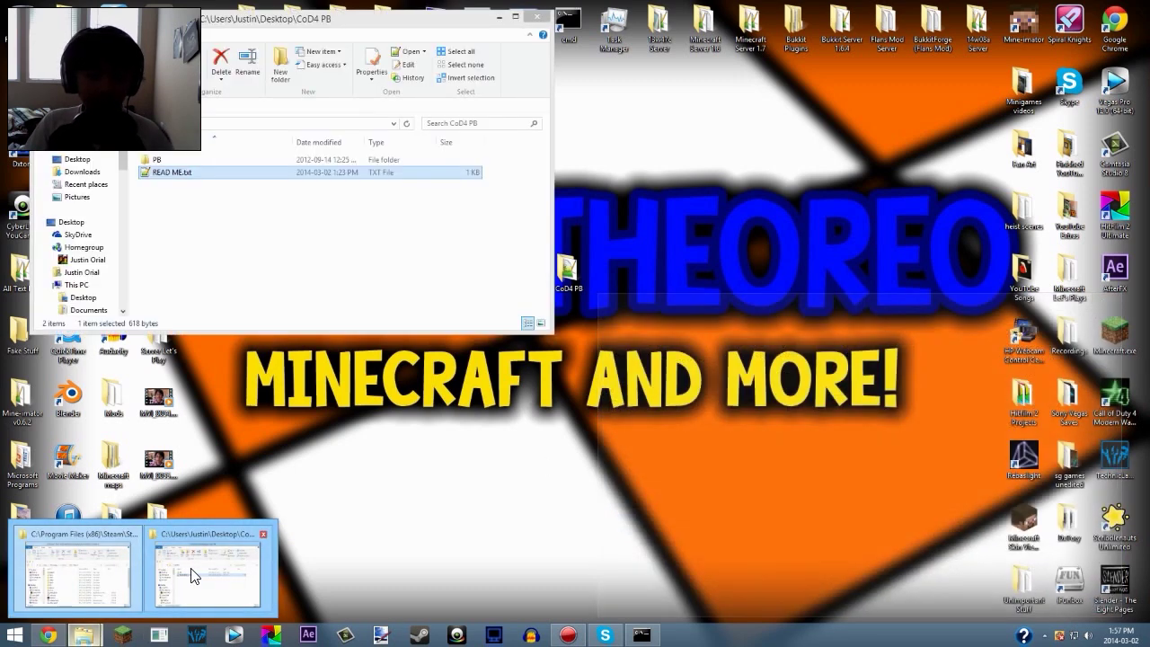
{"action": "left_click", "coordinate": [191, 574]}
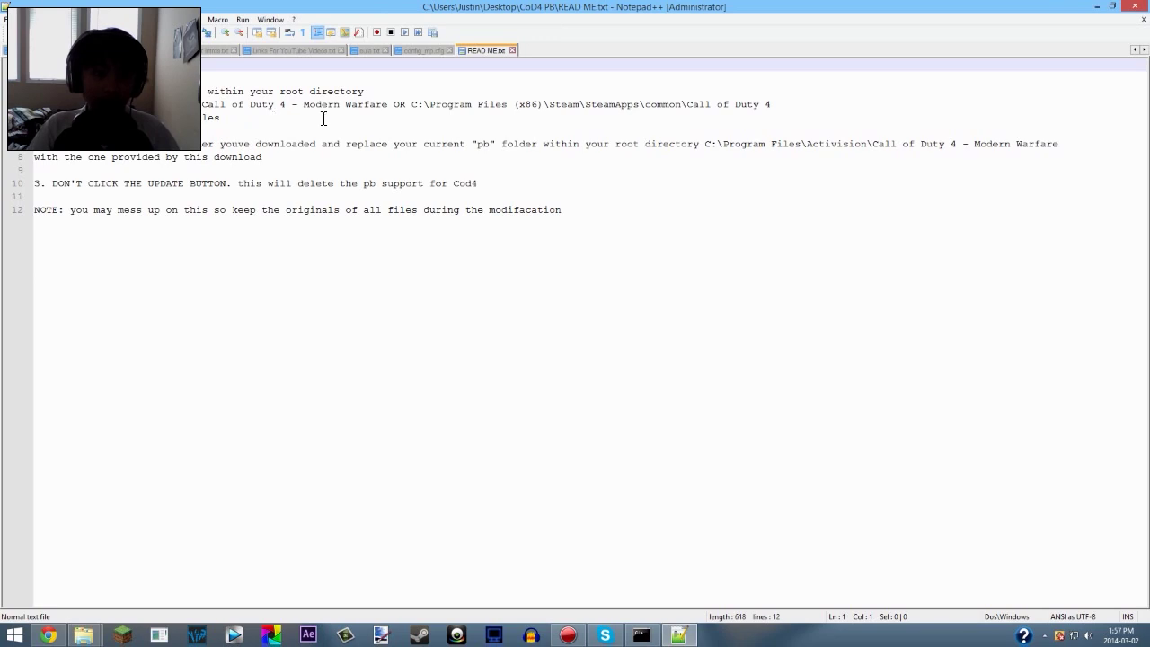
Examine the Steam and Activision root directory paths given in READ ME.txt and minimize the text editor.
{"action": "left_click_drag", "start_coordinate": [416, 104], "coordinate": [739, 115]}
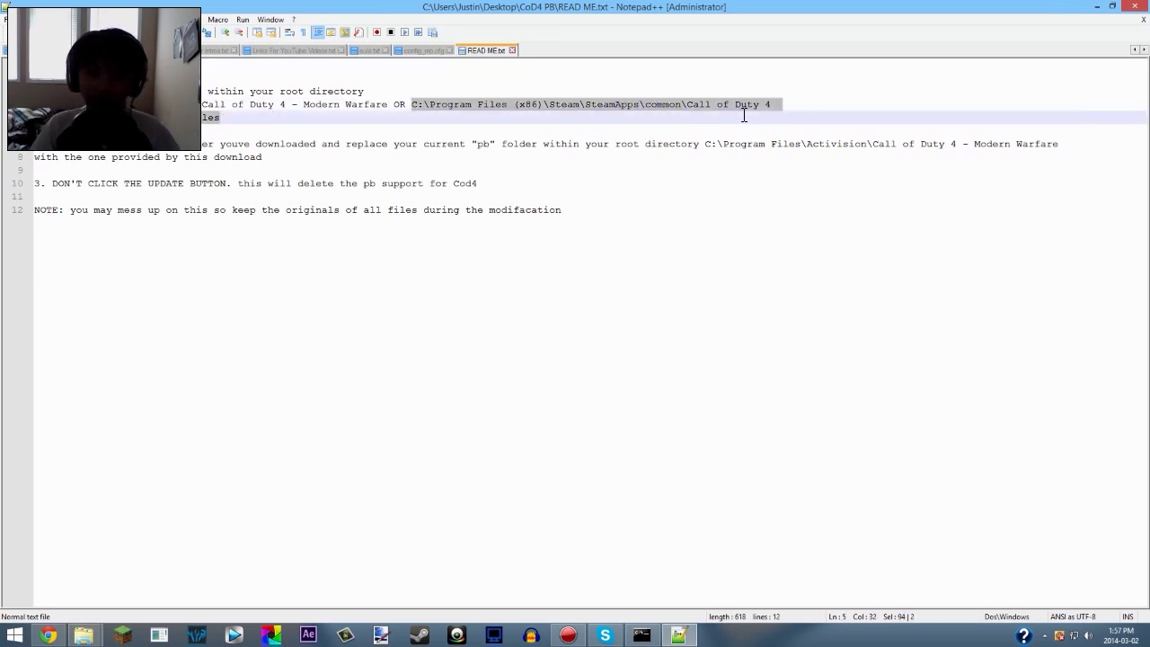
{"action": "mouse_move", "coordinate": [412, 106]}
{"action": "left_mouse_down"}
{"action": "mouse_move", "coordinate": [485, 108]}
{"action": "mouse_move", "coordinate": [410, 113]}
{"action": "left_mouse_up"}
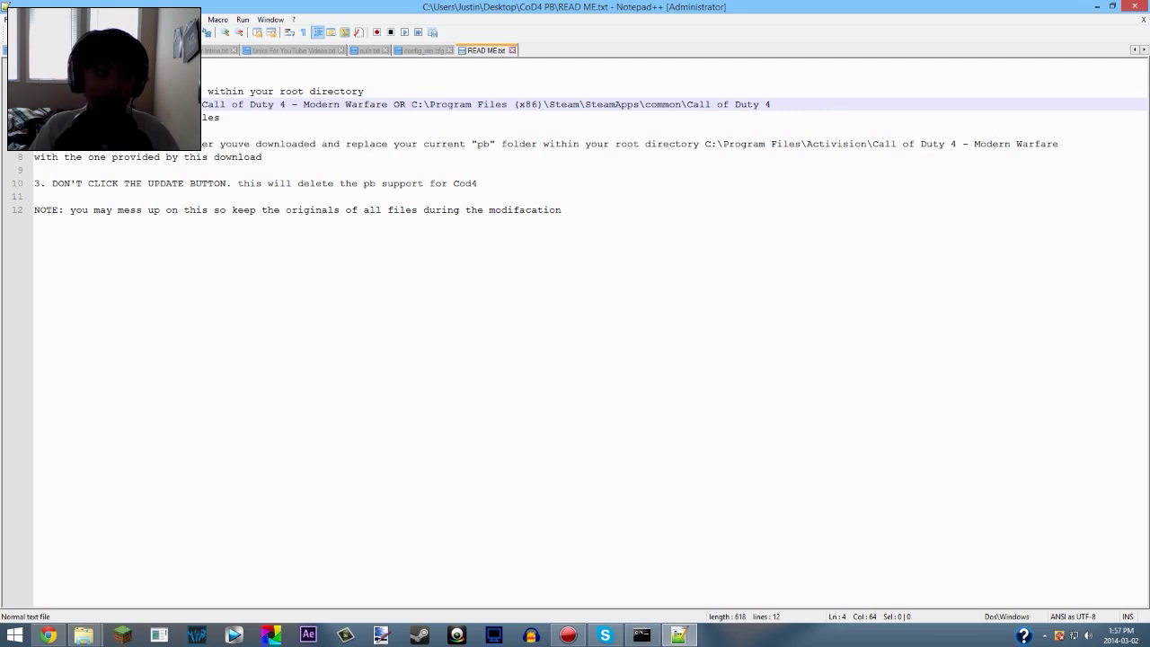
{"action": "left_click_drag", "start_coordinate": [211, 104], "coordinate": [385, 113]}
{"action": "left_click", "coordinate": [394, 105]}
{"action": "mouse_move", "coordinate": [771, 104]}
{"action": "left_mouse_down"}
{"action": "mouse_move", "coordinate": [417, 110]}
{"action": "mouse_move", "coordinate": [782, 106]}
{"action": "left_mouse_up"}
{"action": "left_click", "coordinate": [1098, 6]}
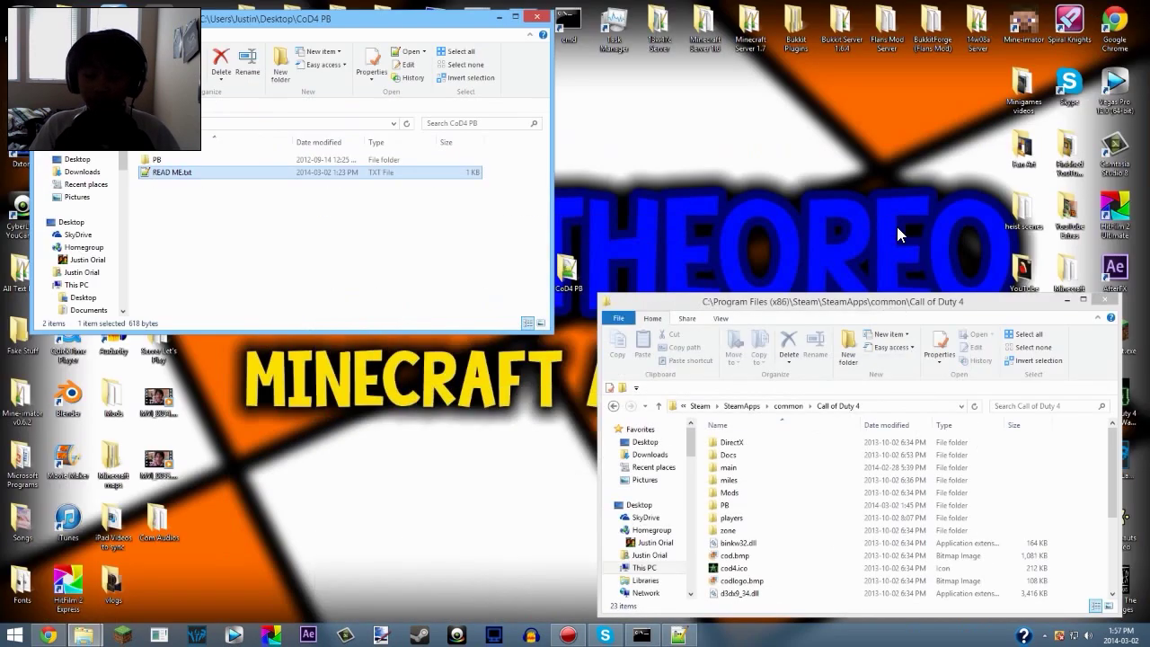
Move the Call of Duty 4 folder window to the middle of the desktop and minimize the CoD4 PB window.
{"action": "left_click", "coordinate": [724, 506]}
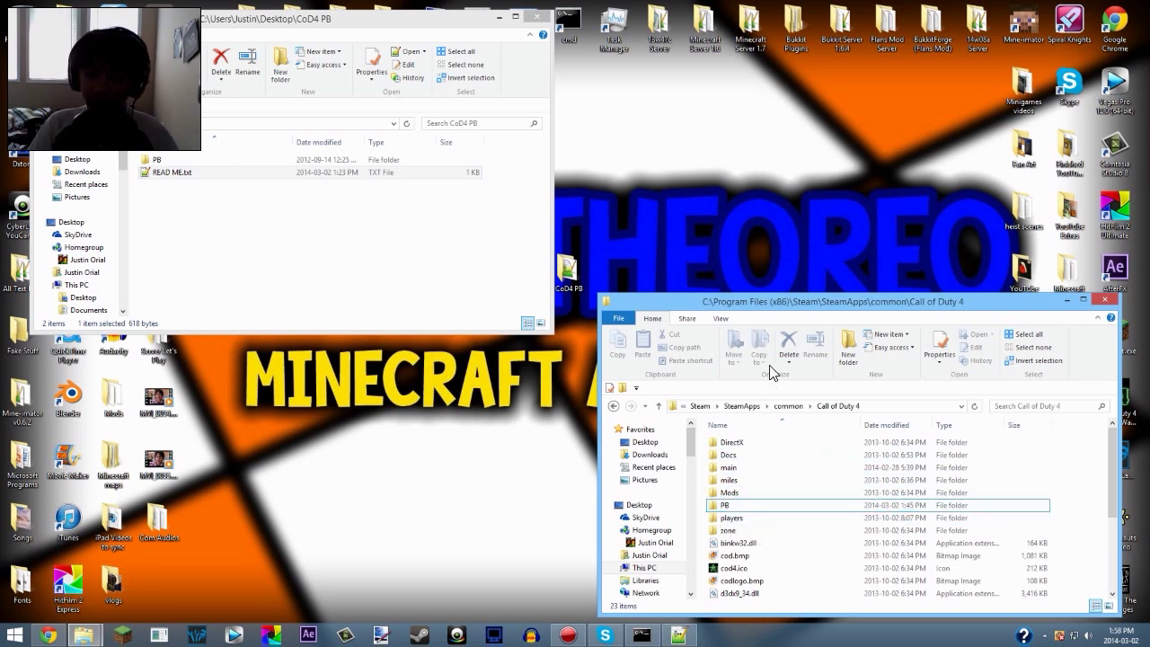
{"action": "left_click_drag", "start_coordinate": [781, 304], "coordinate": [551, 162]}
{"action": "left_click", "coordinate": [500, 16]}
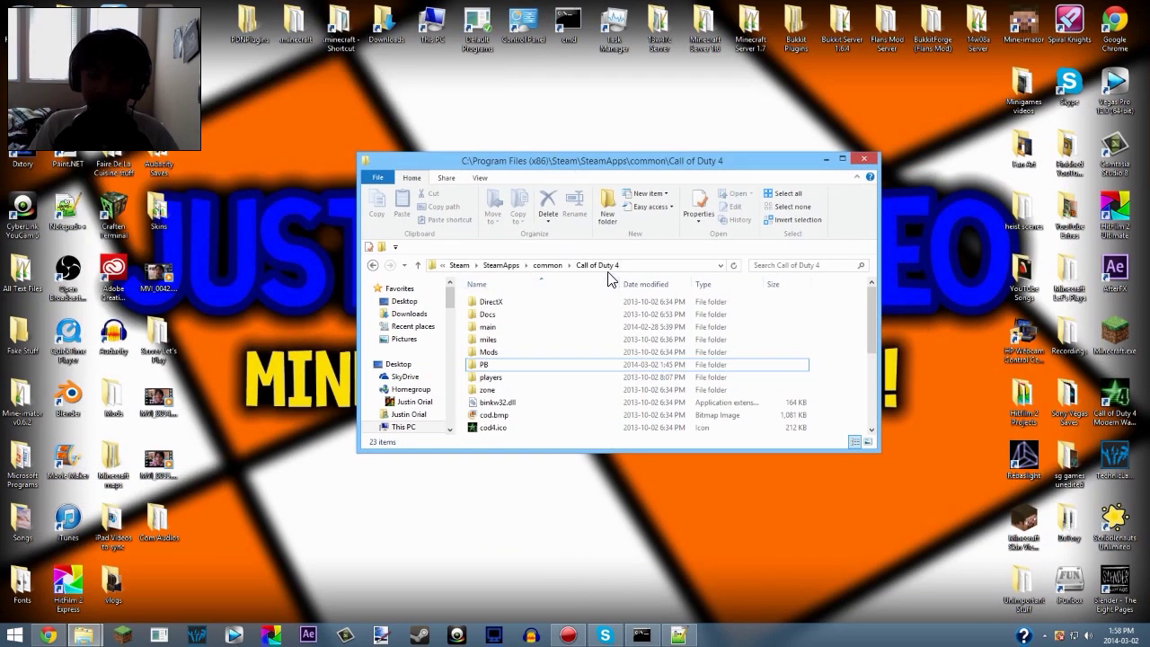
Inspect the contents of the PB folder inside the Call of Duty 4 directory and return to the parent folder.
{"action": "left_click", "coordinate": [494, 369]}
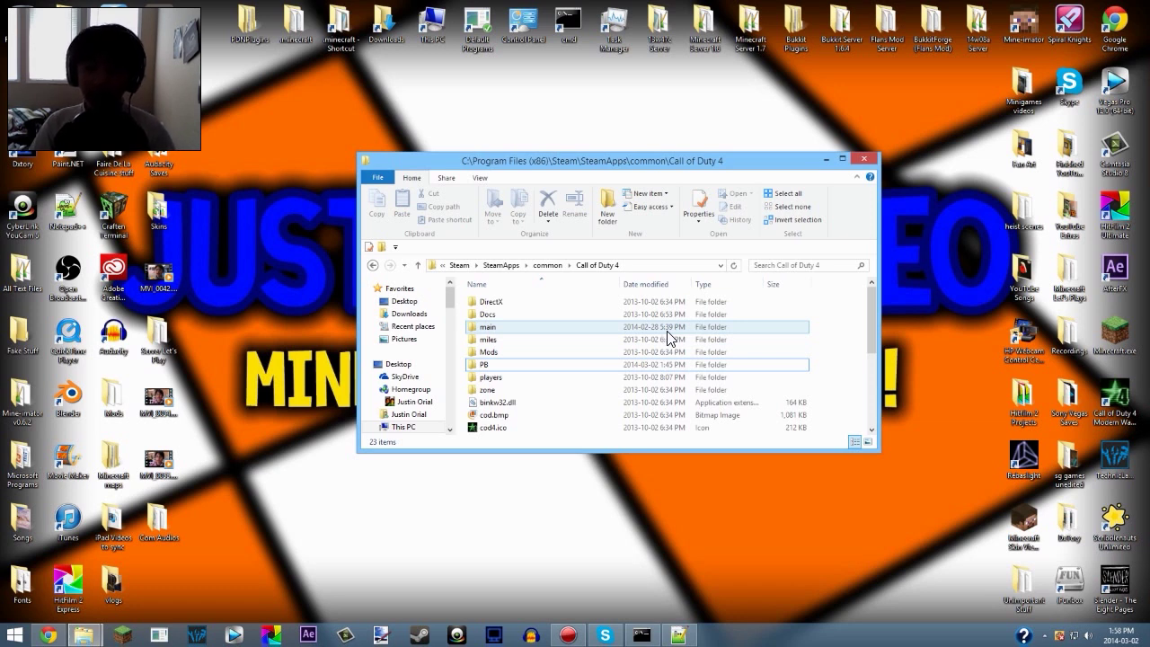
{"action": "left_click", "coordinate": [778, 364]}
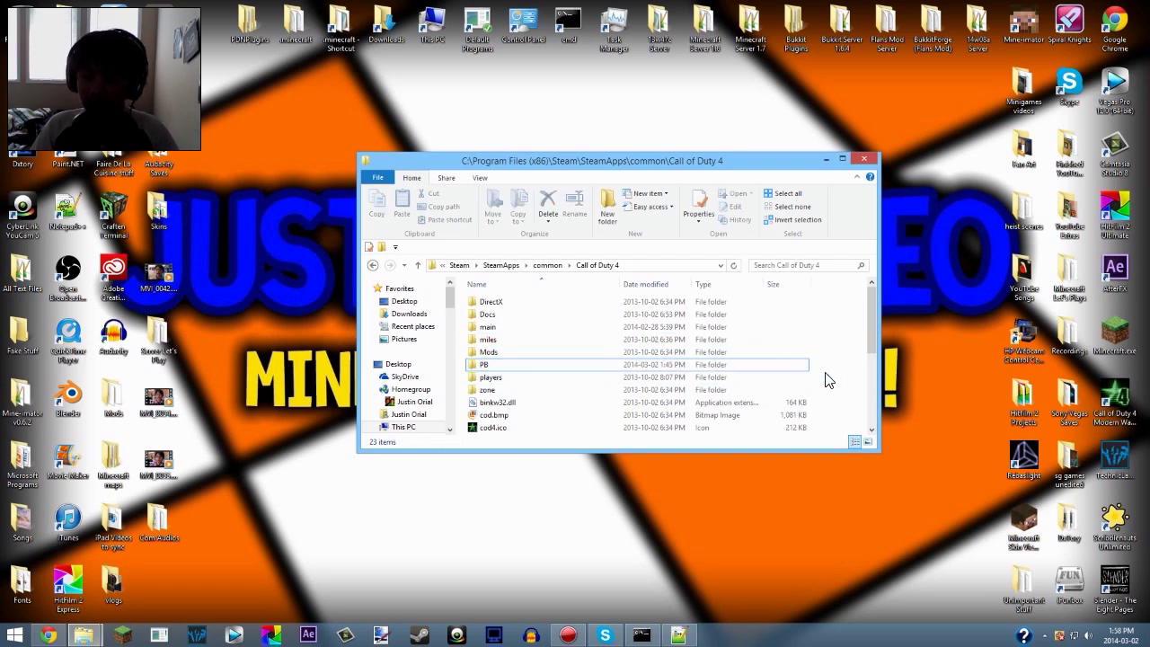
{"action": "left_click", "coordinate": [786, 352]}
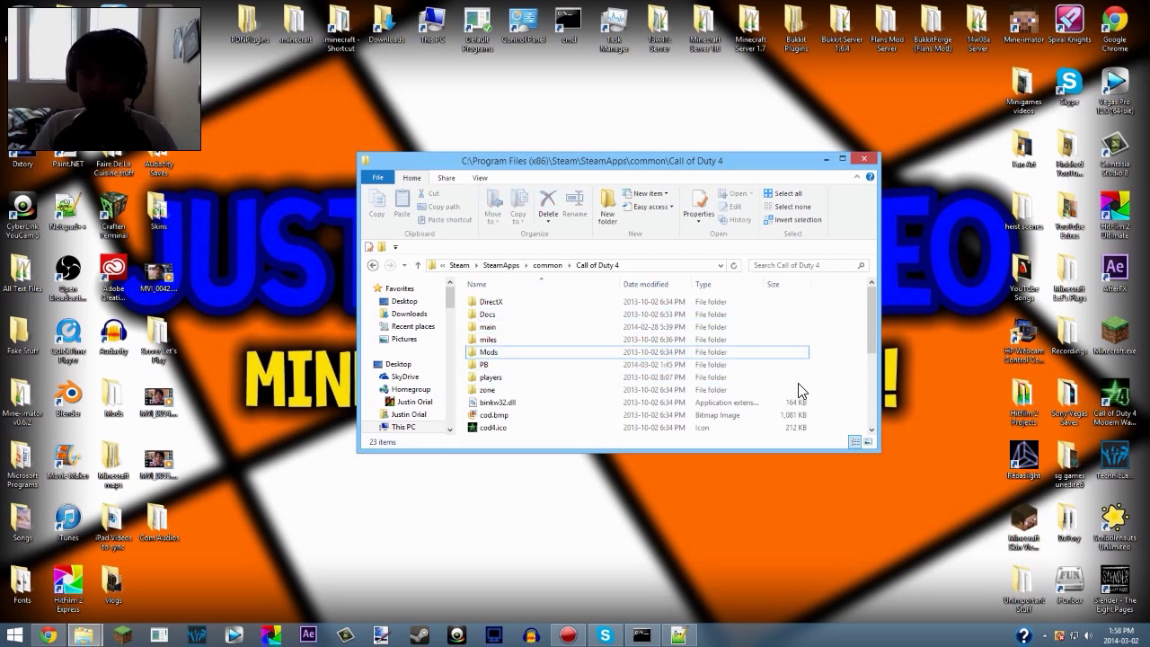
{"action": "left_click", "coordinate": [485, 364]}
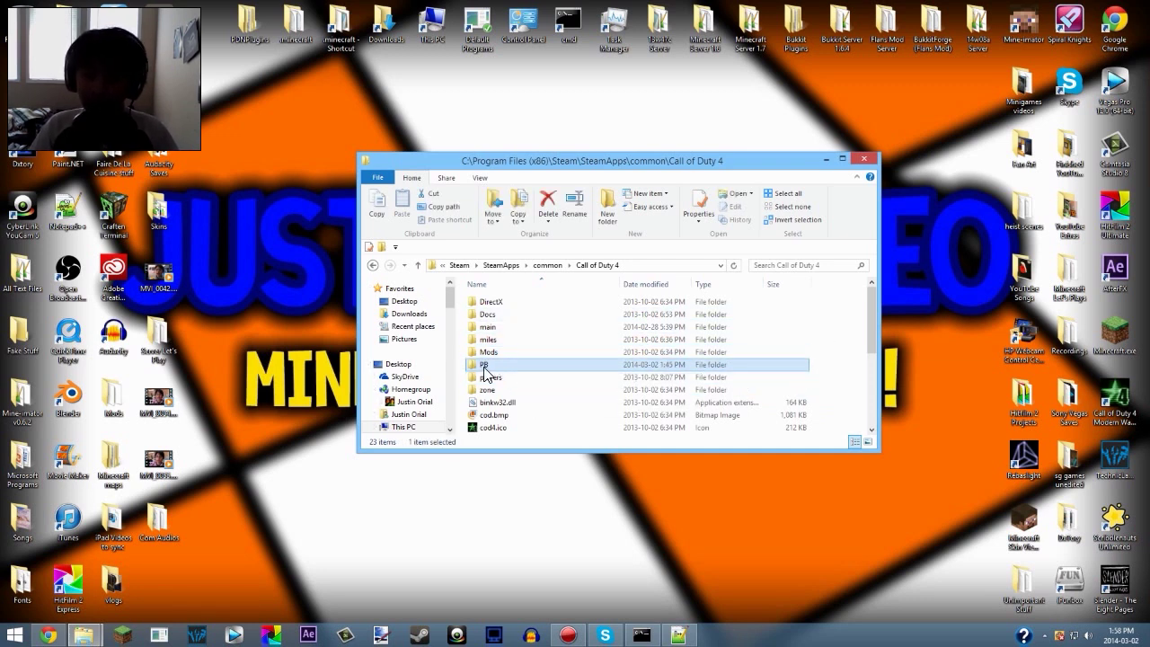
{"action": "double_click", "coordinate": [485, 365]}
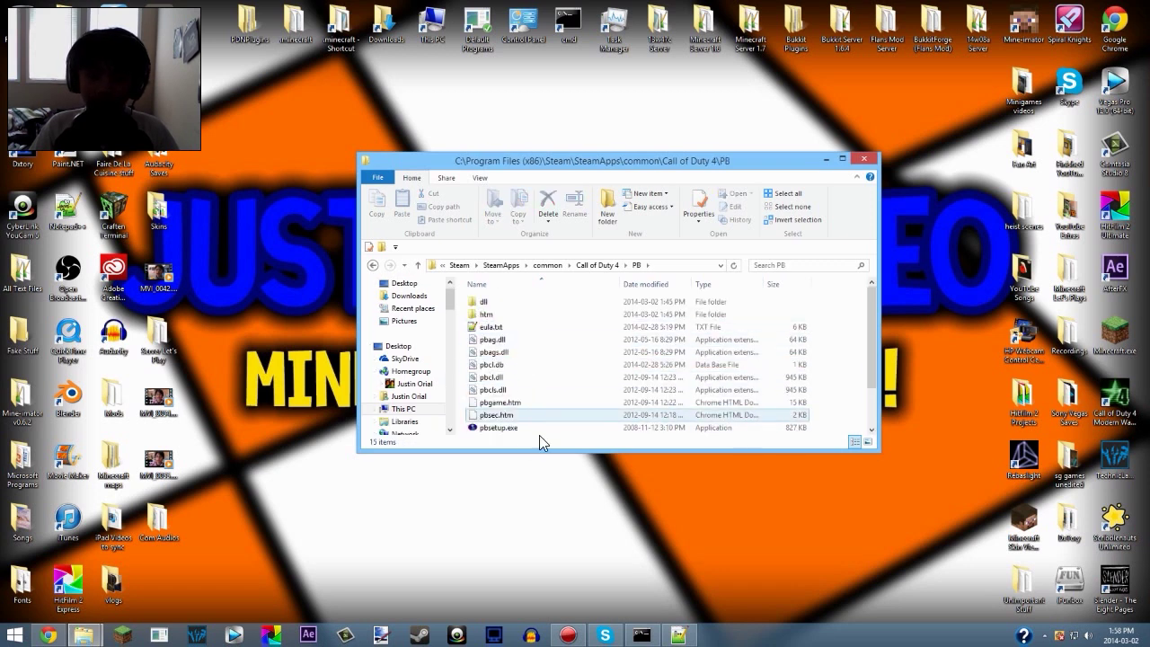
{"action": "scroll", "coordinate": [536, 384], "scroll_direction": "down", "scroll_amount": 2}
{"action": "left_click", "coordinate": [372, 266]}
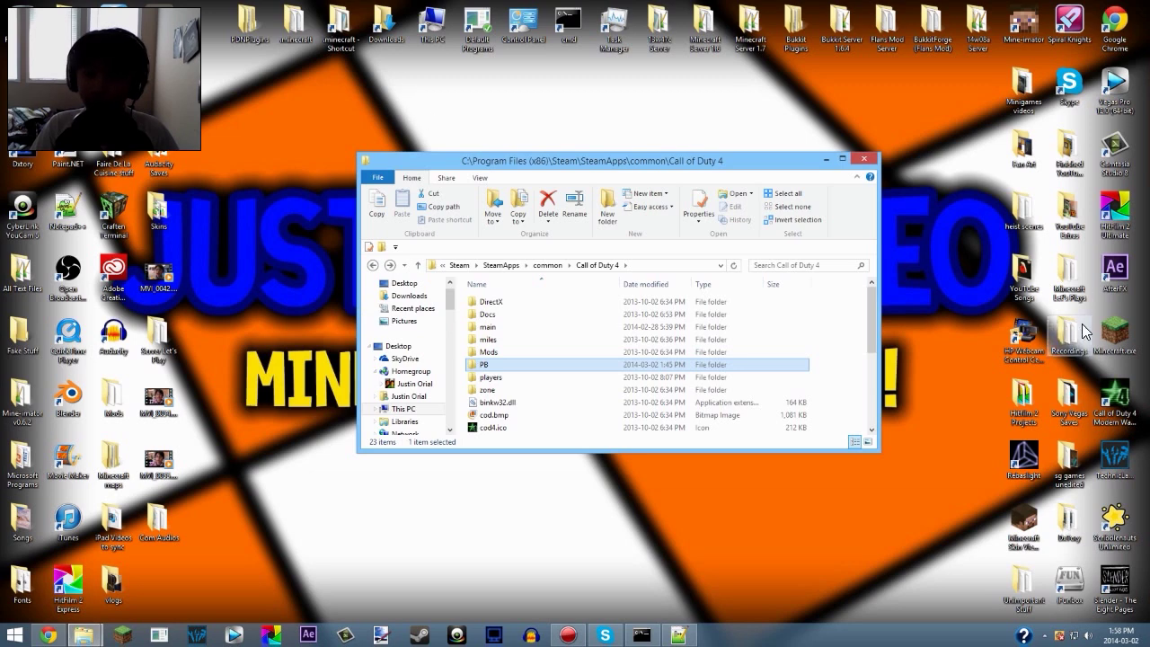
Compare the files of the PB folder in Unimportant Stuff with those of the Call of Duty 4 PB folder.
{"action": "double_click", "coordinate": [1031, 576]}
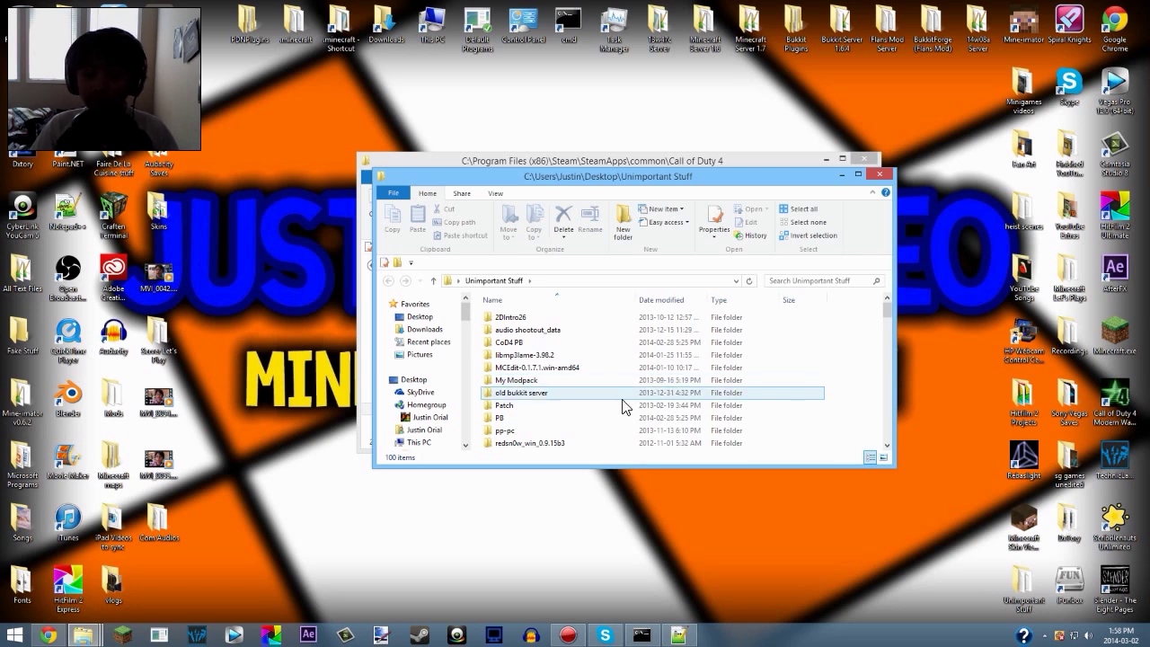
{"action": "double_click", "coordinate": [519, 418]}
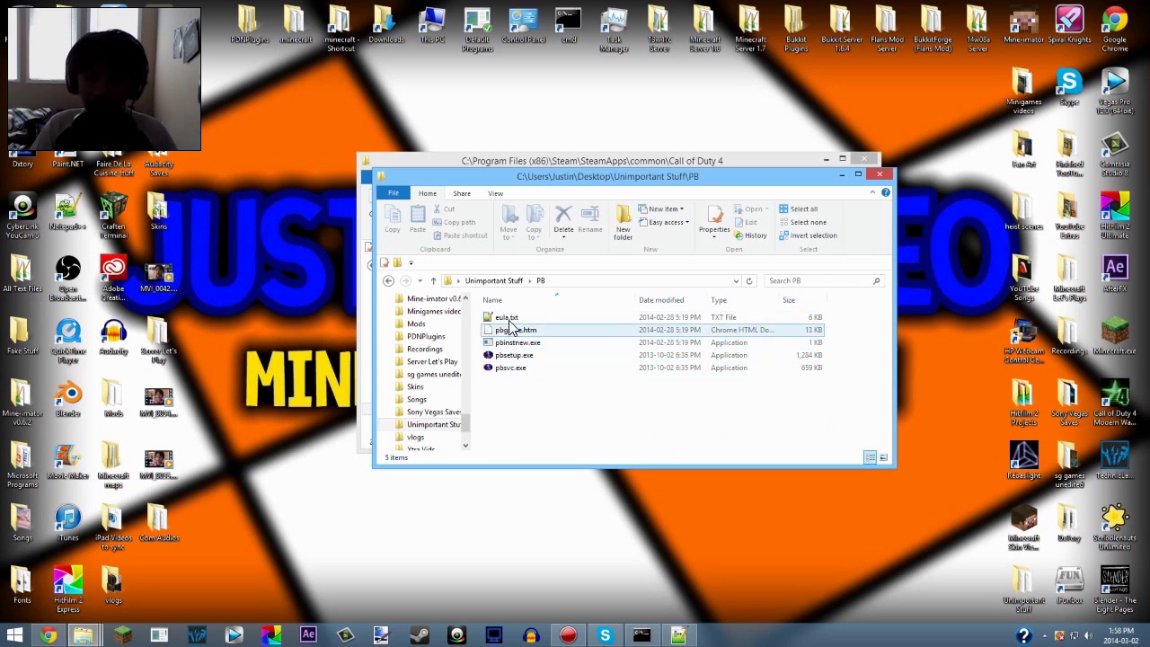
{"action": "left_click", "coordinate": [883, 173]}
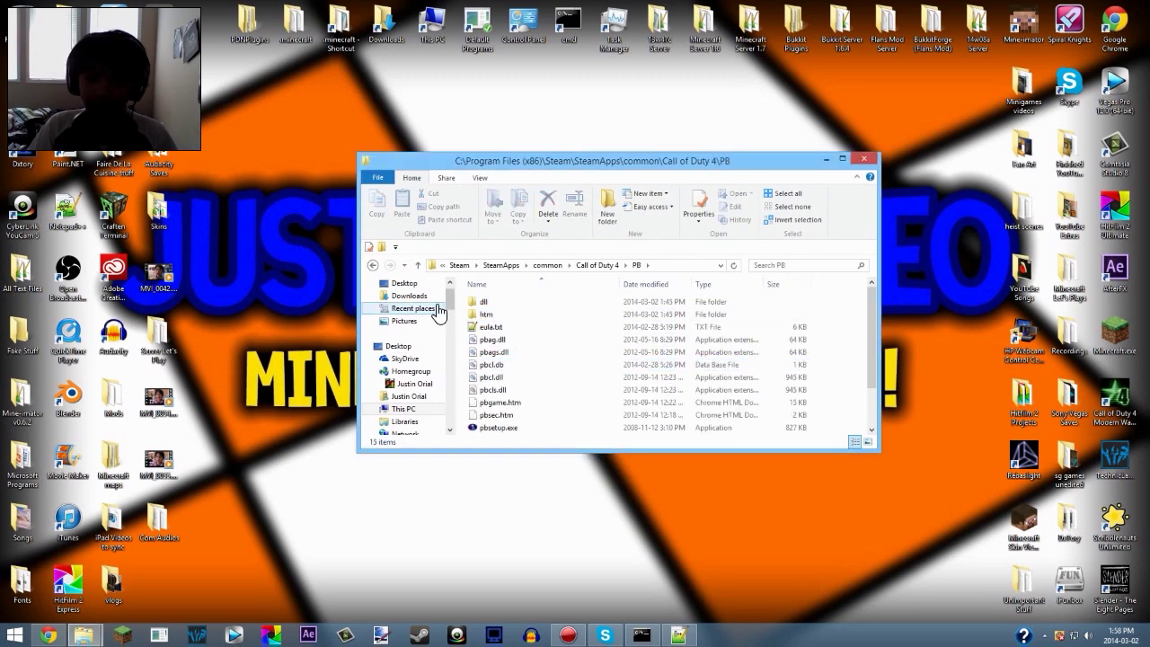
{"action": "left_click", "coordinate": [373, 266]}
Restore the CoD4 PB folder window, recheck the PB folder in Unimportant Stuff, and return to the CoD4 PB window.
{"action": "mouse_move", "coordinate": [85, 635]}
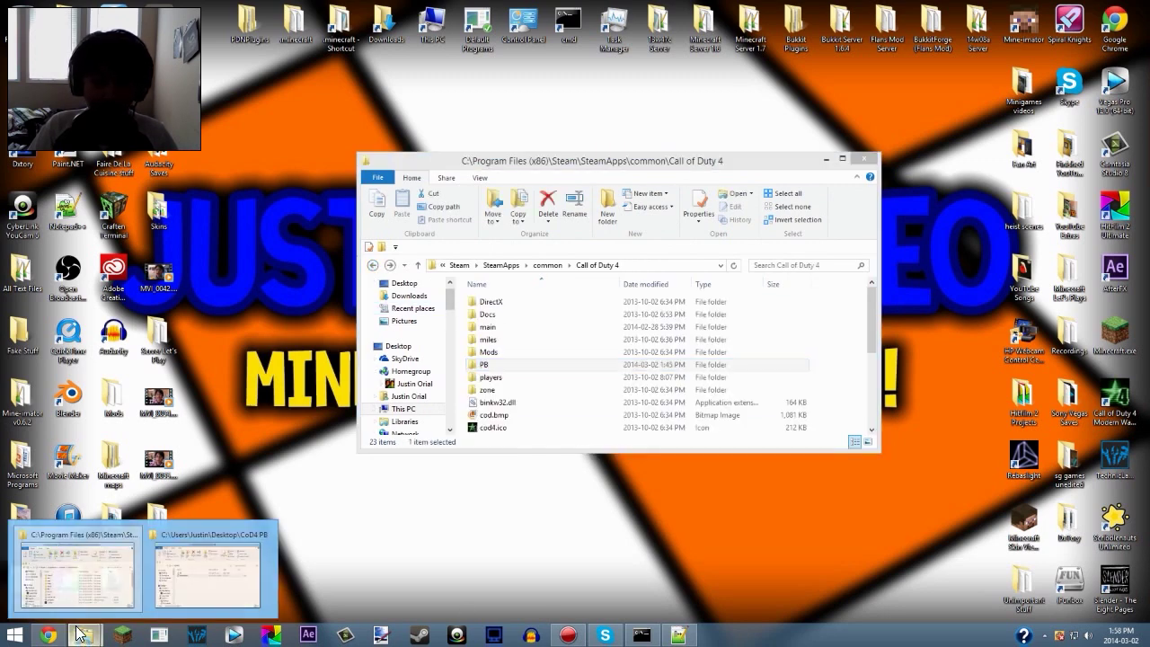
{"action": "left_click", "coordinate": [207, 568]}
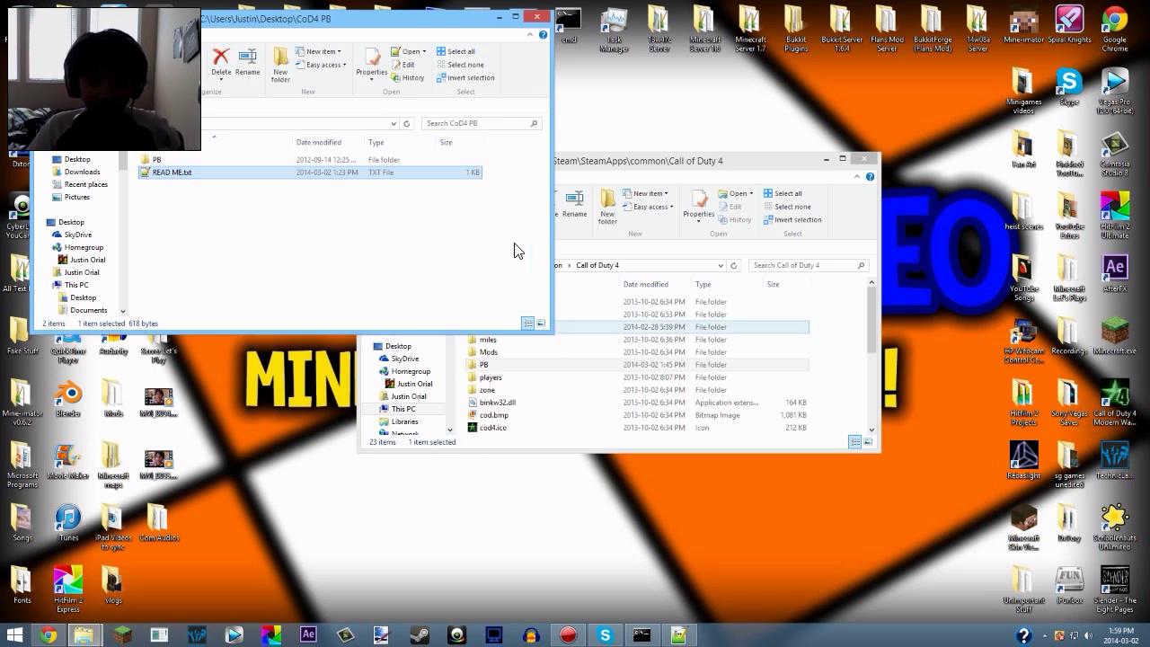
{"action": "double_click", "coordinate": [1025, 589]}
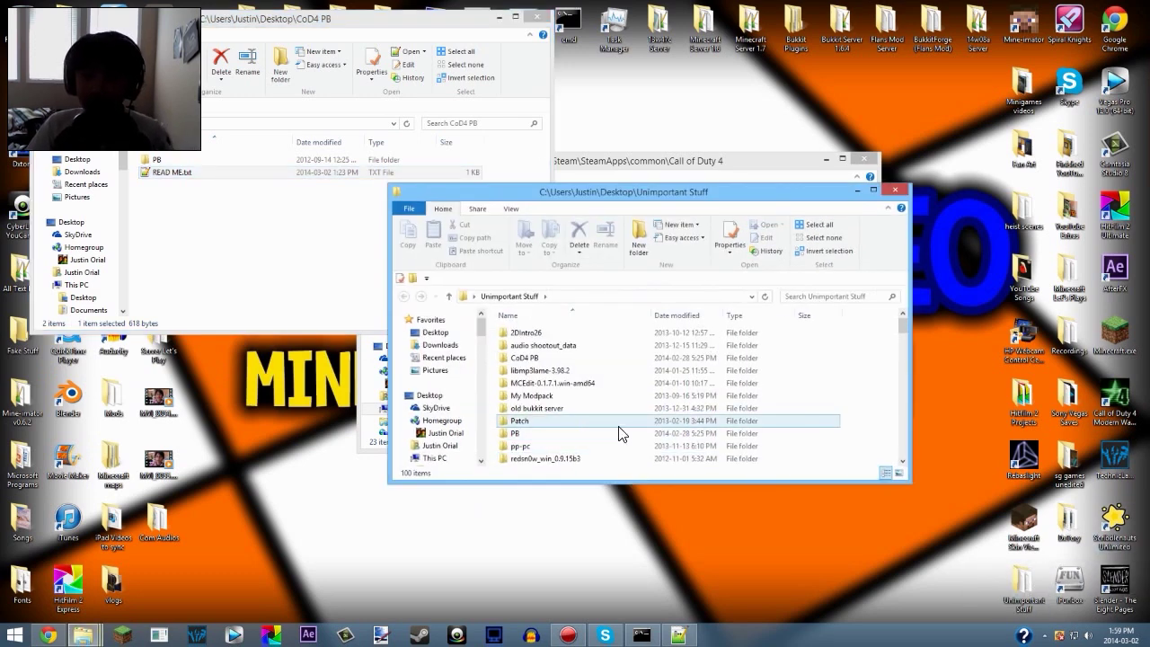
{"action": "double_click", "coordinate": [575, 434]}
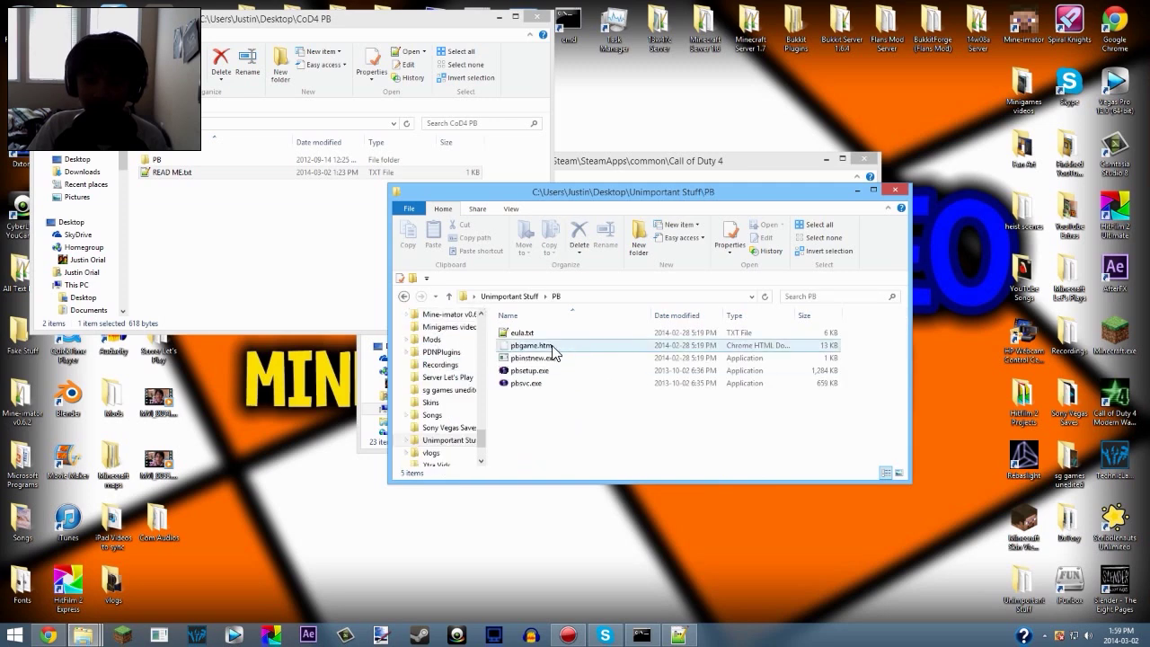
{"action": "left_click", "coordinate": [403, 296]}
{"action": "left_click", "coordinate": [895, 190]}
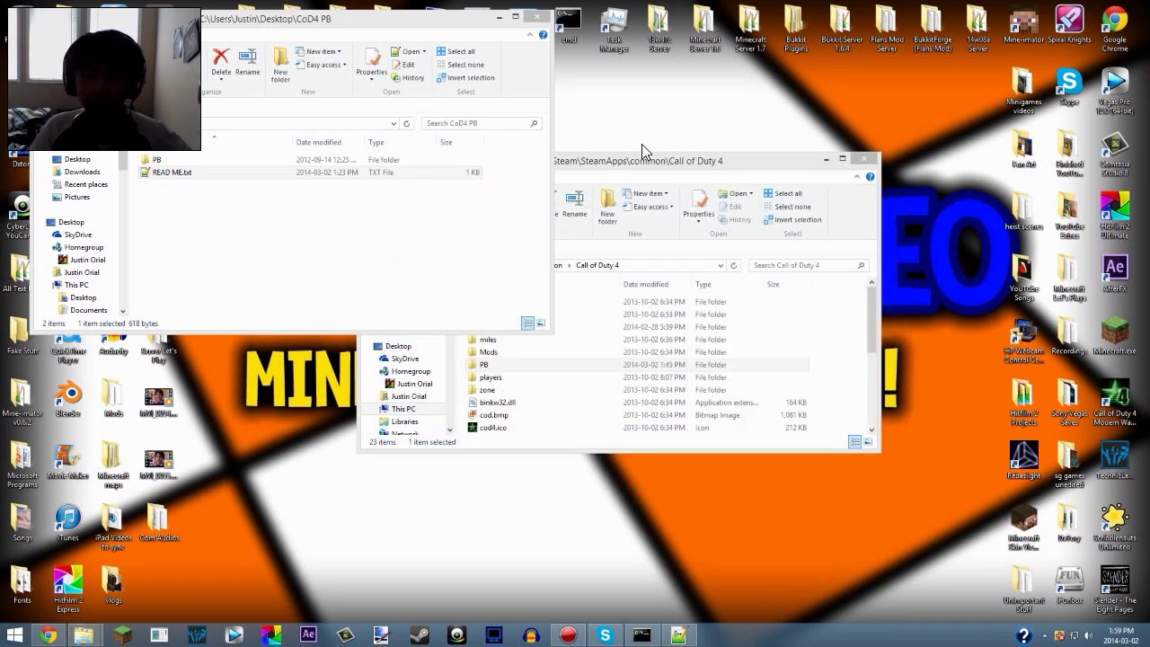
{"action": "left_click", "coordinate": [338, 19]}
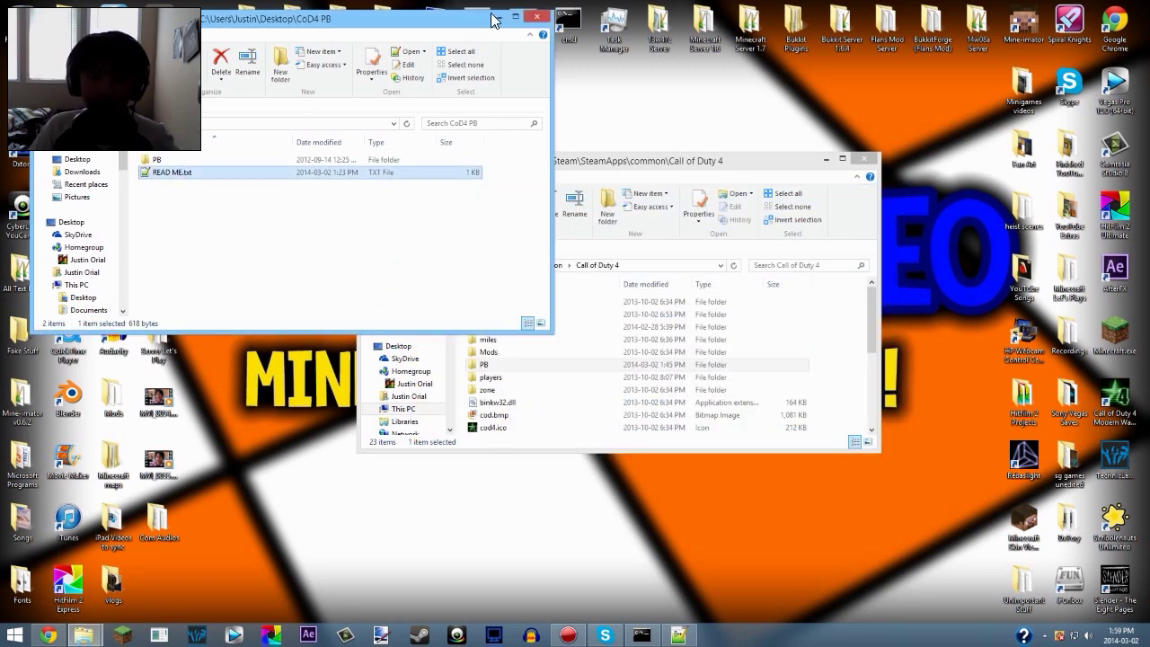
Minimize the CoD4 PB and Call of Duty 4 folder windows and select the CoD4 PB zip archive on the desktop.
{"action": "left_click", "coordinate": [537, 16]}
{"action": "left_click", "coordinate": [863, 158]}
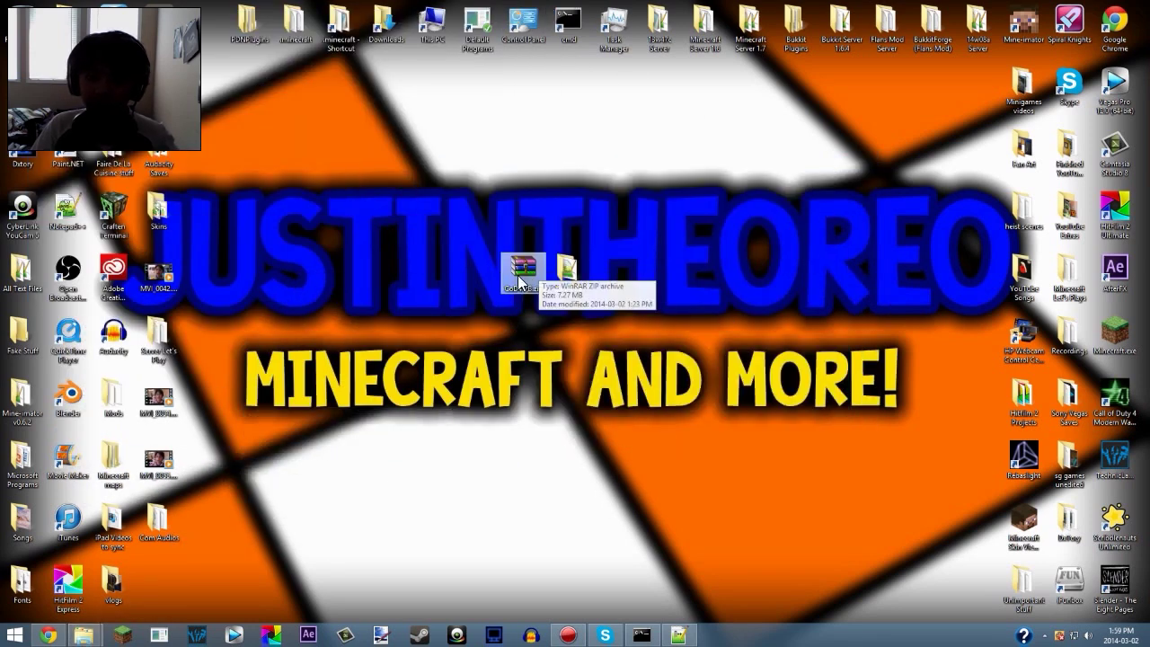
{"action": "left_click", "coordinate": [523, 287]}
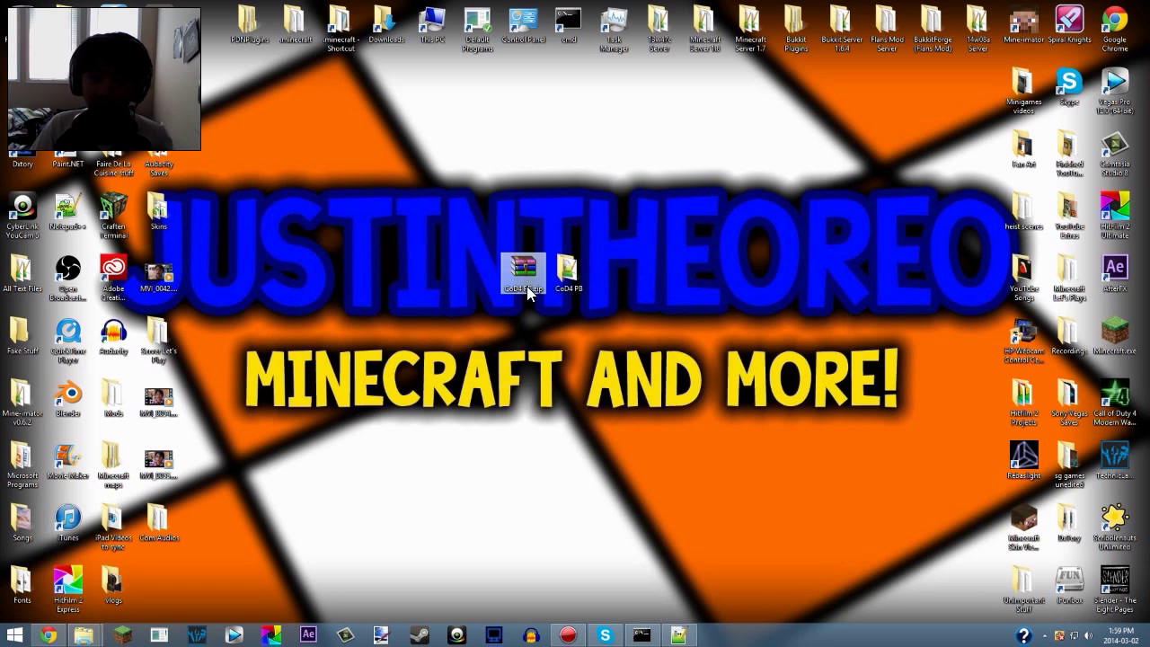
{"action": "right_click", "coordinate": [529, 290]}
{"action": "left_click", "coordinate": [657, 337]}
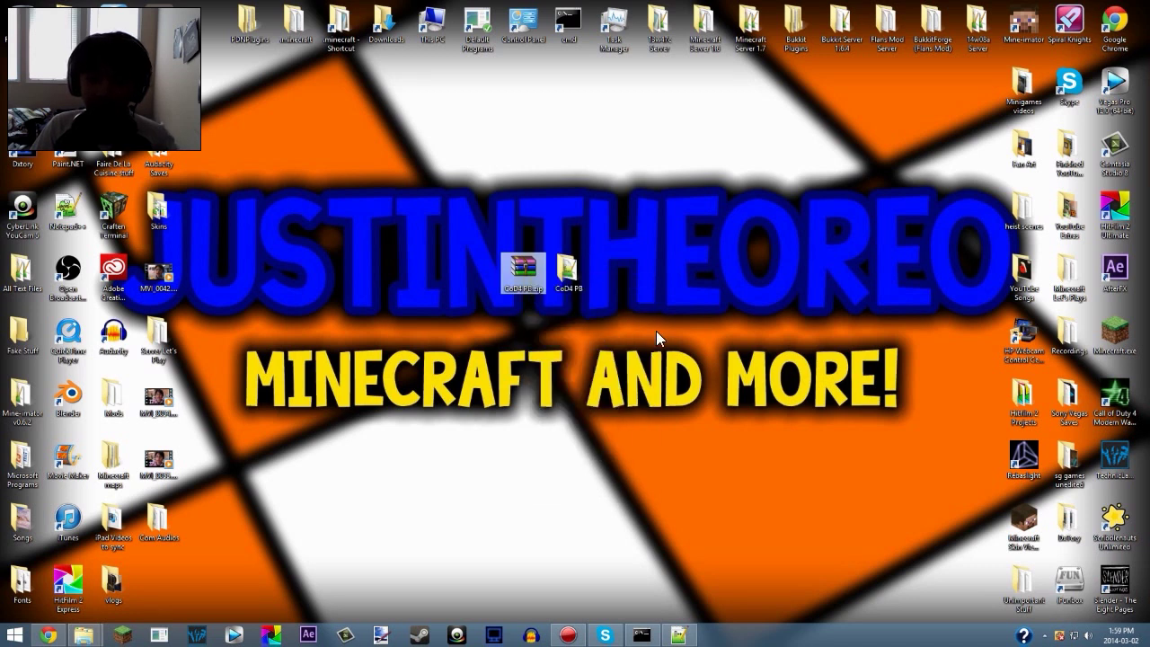
Open the extracted CoD4 PB folder on the desktop, view its PB folder's contents and return to the parent folder.
{"action": "double_click", "coordinate": [567, 272]}
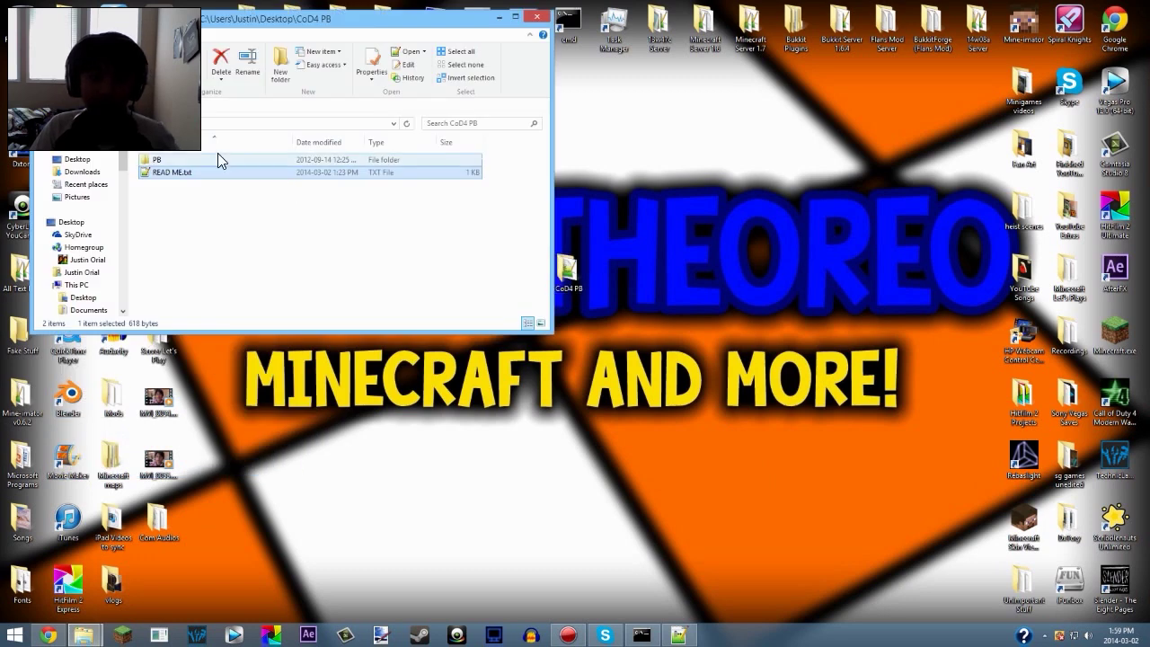
{"action": "left_click", "coordinate": [177, 160]}
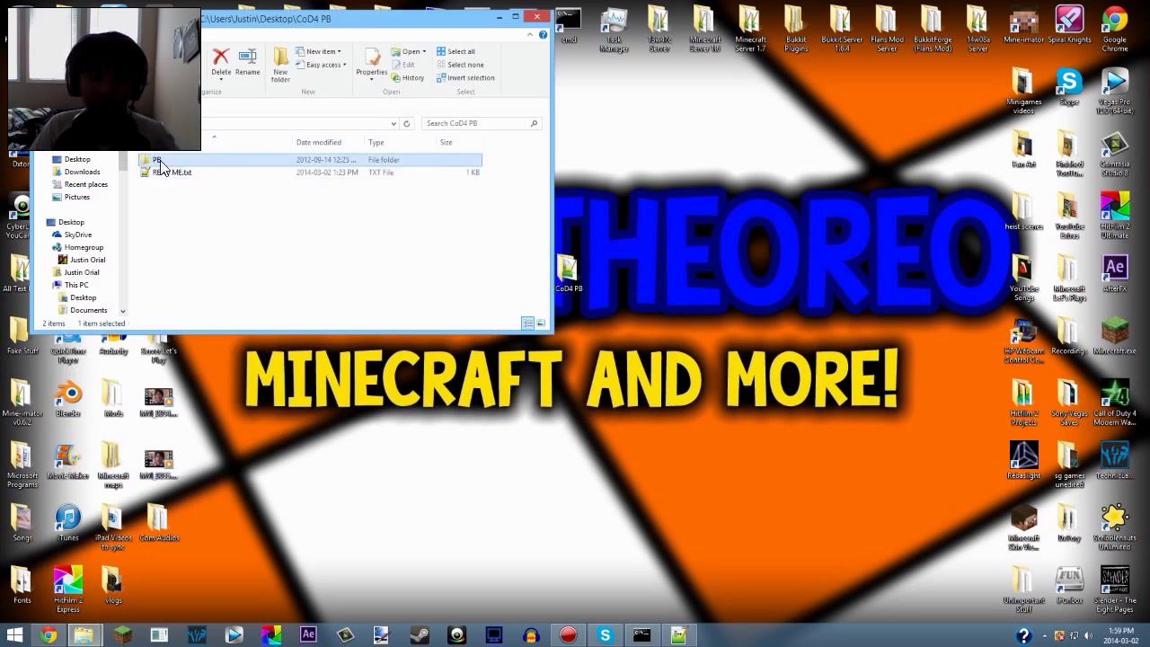
{"action": "double_click", "coordinate": [158, 162]}
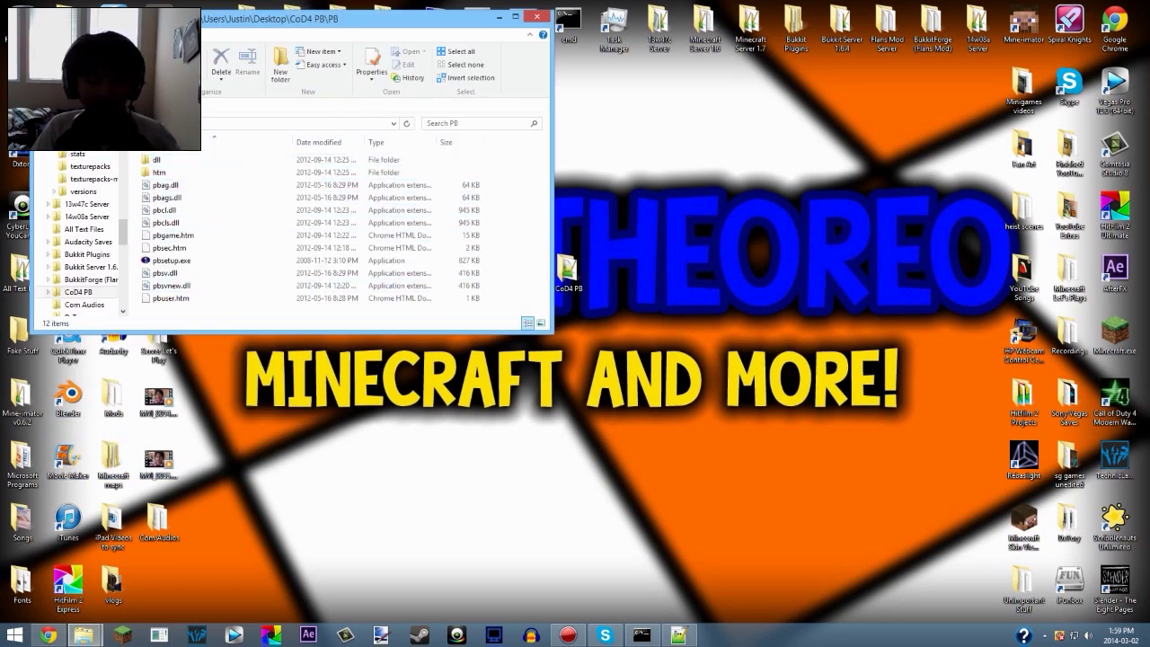
{"action": "key", "text": "BackSpace"}
Bring up the Call of Duty 4 folder window, show its full directory path, and clear the file selection.
{"action": "mouse_move", "coordinate": [86, 634]}
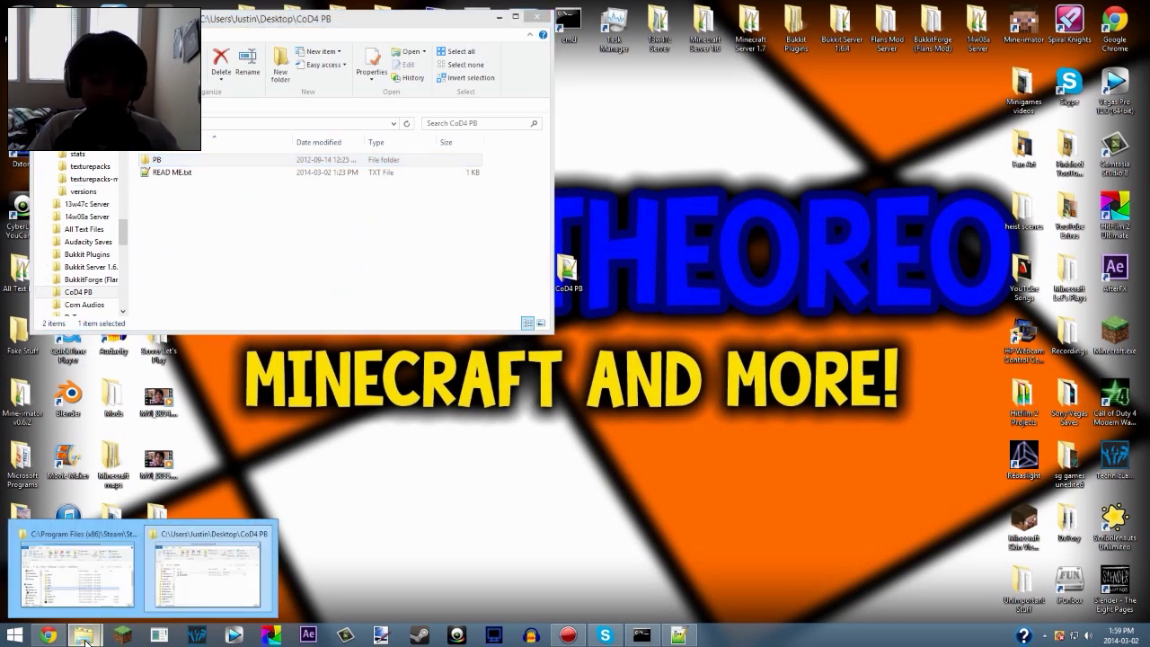
{"action": "left_click", "coordinate": [68, 589]}
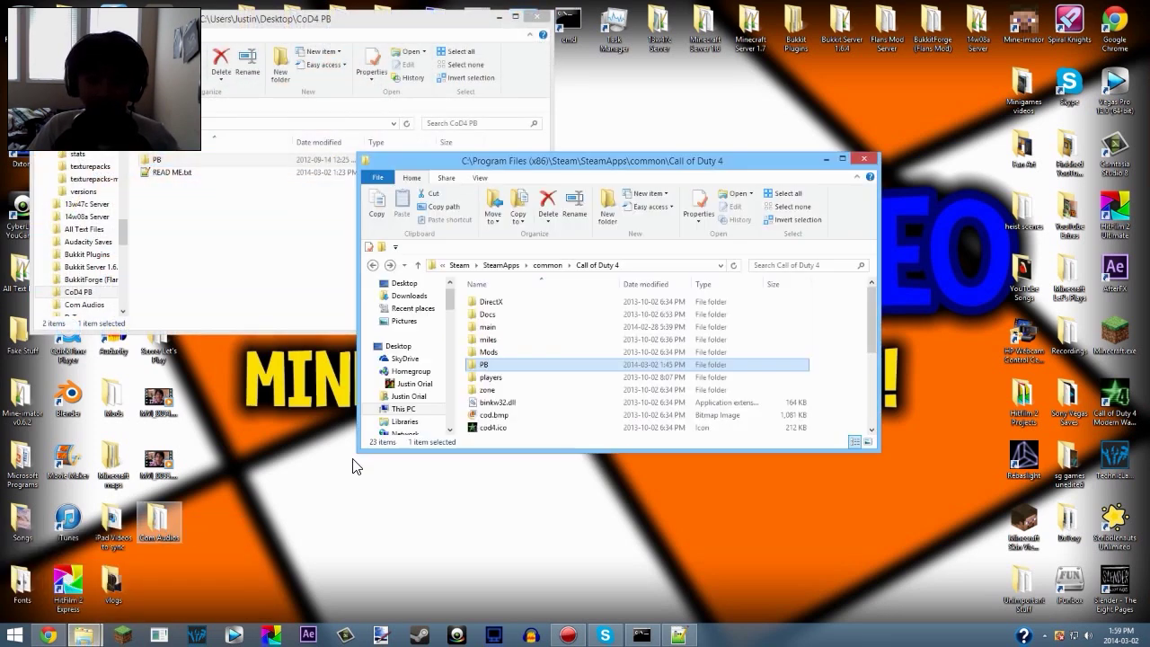
{"action": "left_click", "coordinate": [444, 272]}
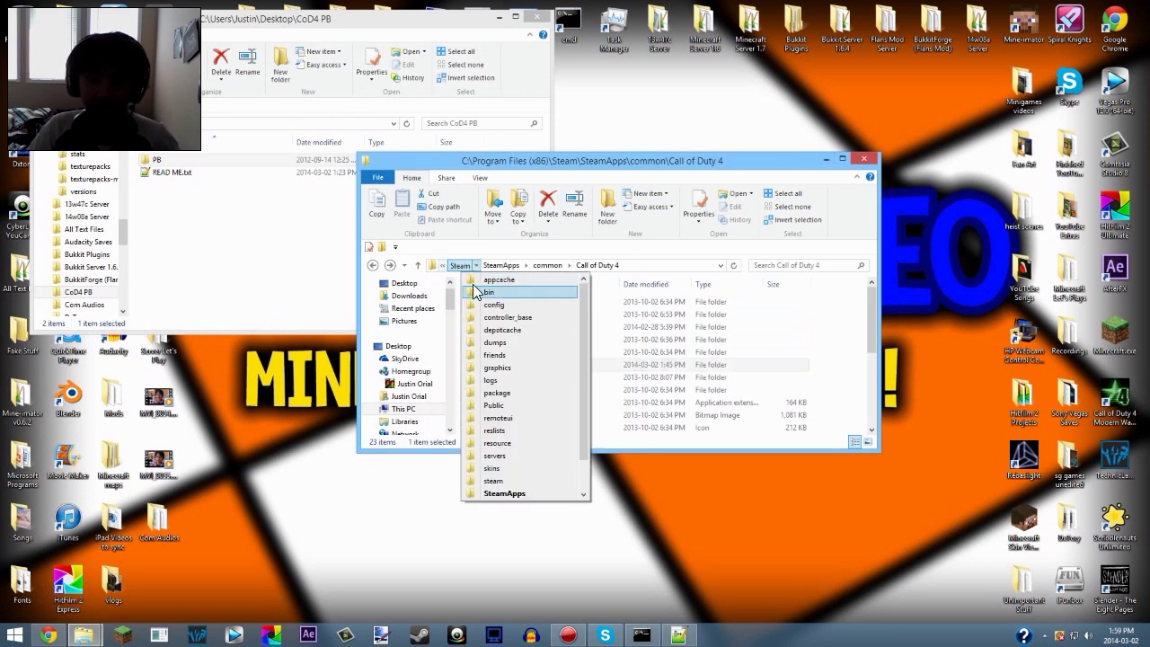
{"action": "left_click", "coordinate": [686, 266]}
{"action": "left_click", "coordinate": [670, 269]}
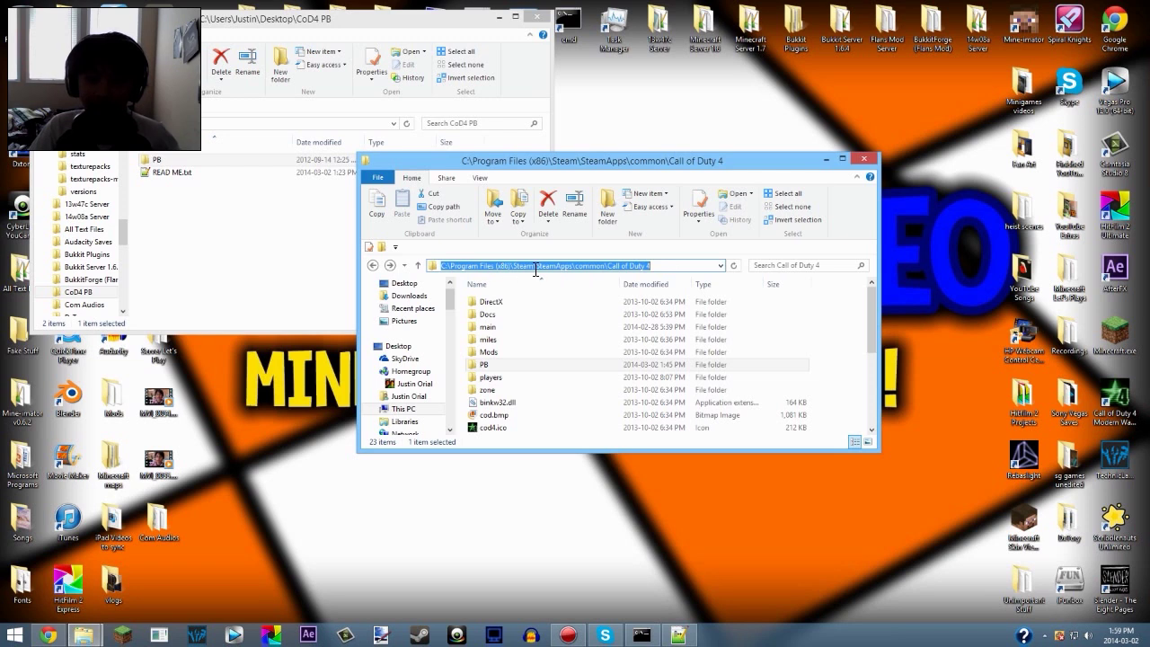
{"action": "left_click", "coordinate": [662, 266]}
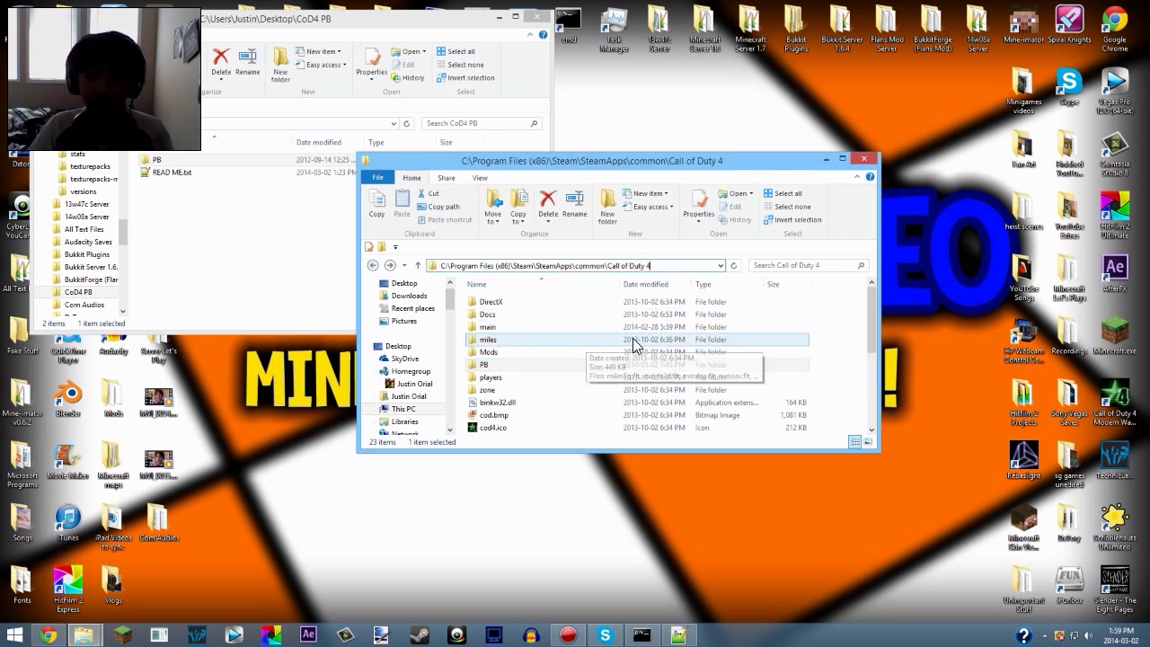
{"action": "left_click", "coordinate": [835, 341]}
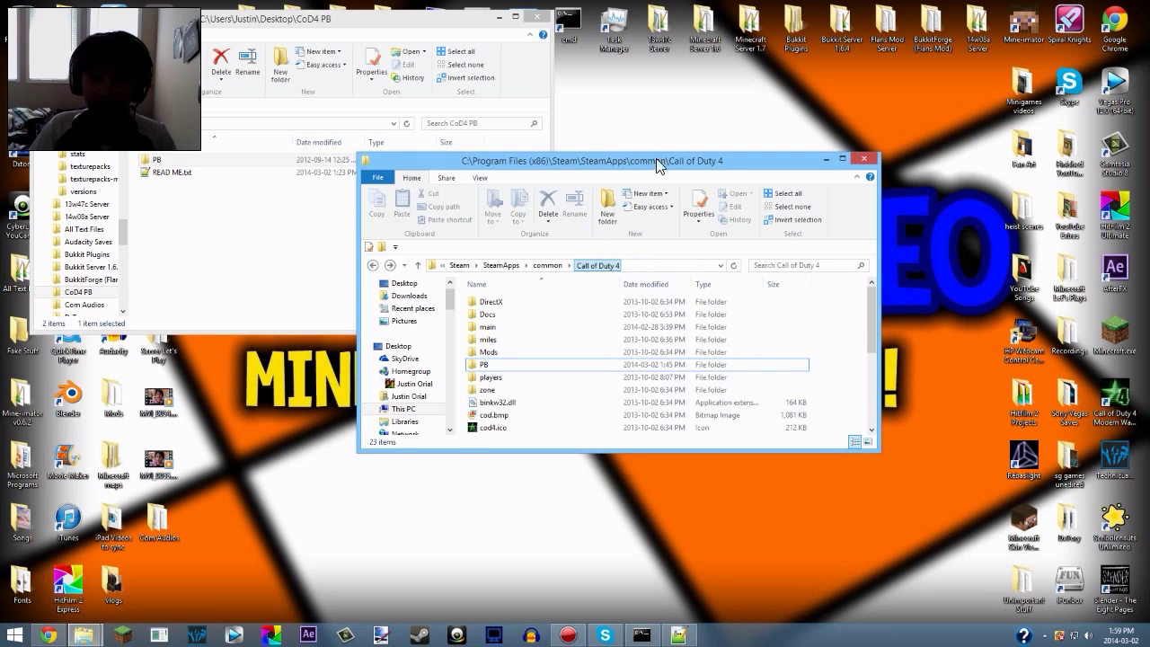
Place the Call of Duty 4 window beside the CoD4 PB window and view the PB folder in each.
{"action": "left_click_drag", "start_coordinate": [656, 166], "coordinate": [895, 168]}
{"action": "left_click", "coordinate": [745, 369]}
{"action": "double_click", "coordinate": [226, 160]}
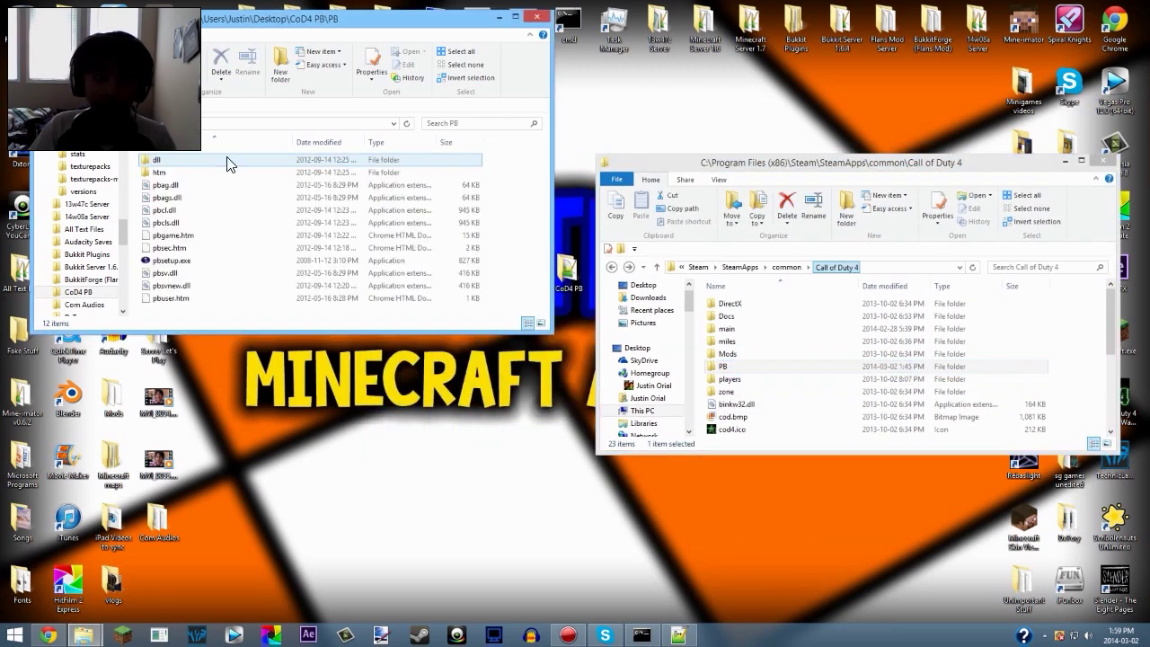
{"action": "double_click", "coordinate": [727, 366]}
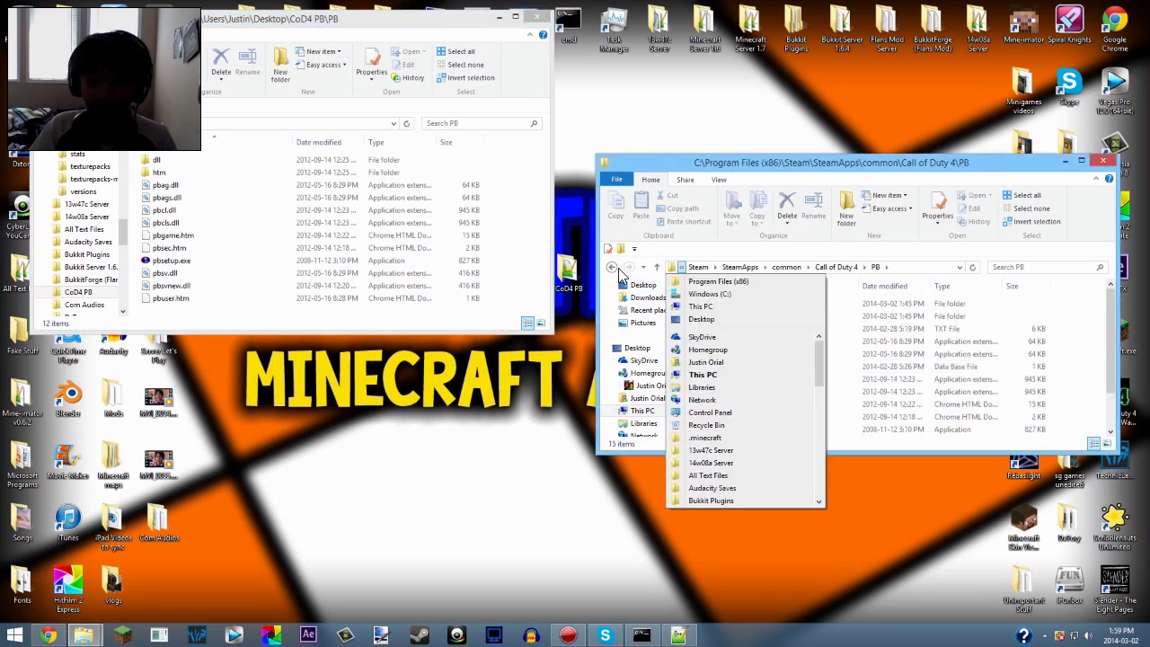
{"action": "left_click", "coordinate": [614, 269]}
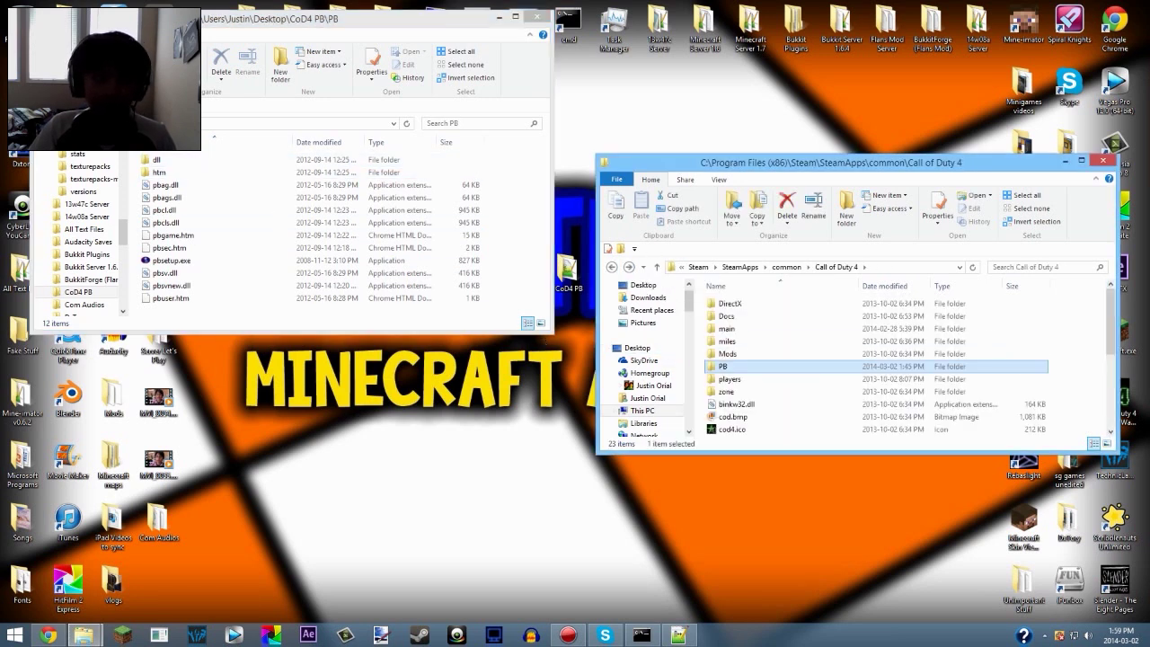
Compare the files in the PB folders of Call of Duty 4 and CoD4 PB, then close the CoD4 PB window.
{"action": "left_click", "coordinate": [212, 168]}
{"action": "key", "text": "BackSpace"}
{"action": "left_click_drag", "start_coordinate": [155, 164], "coordinate": [260, 162]}
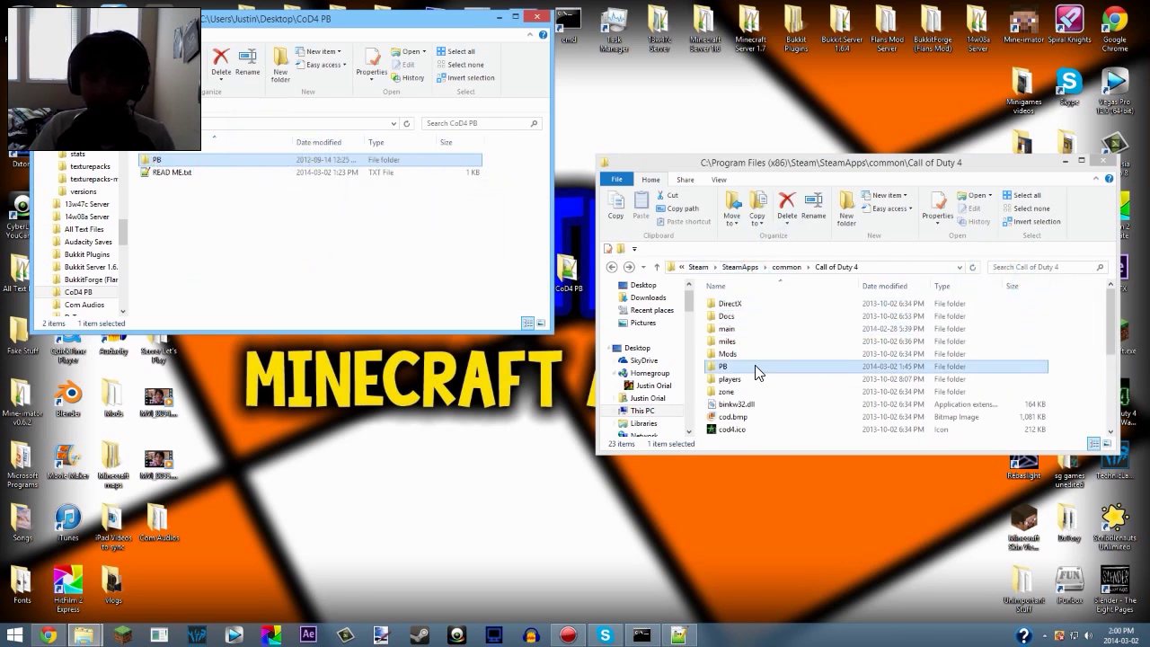
{"action": "double_click", "coordinate": [724, 367]}
{"action": "scroll", "coordinate": [813, 386], "scroll_direction": "down", "scroll_amount": 2}
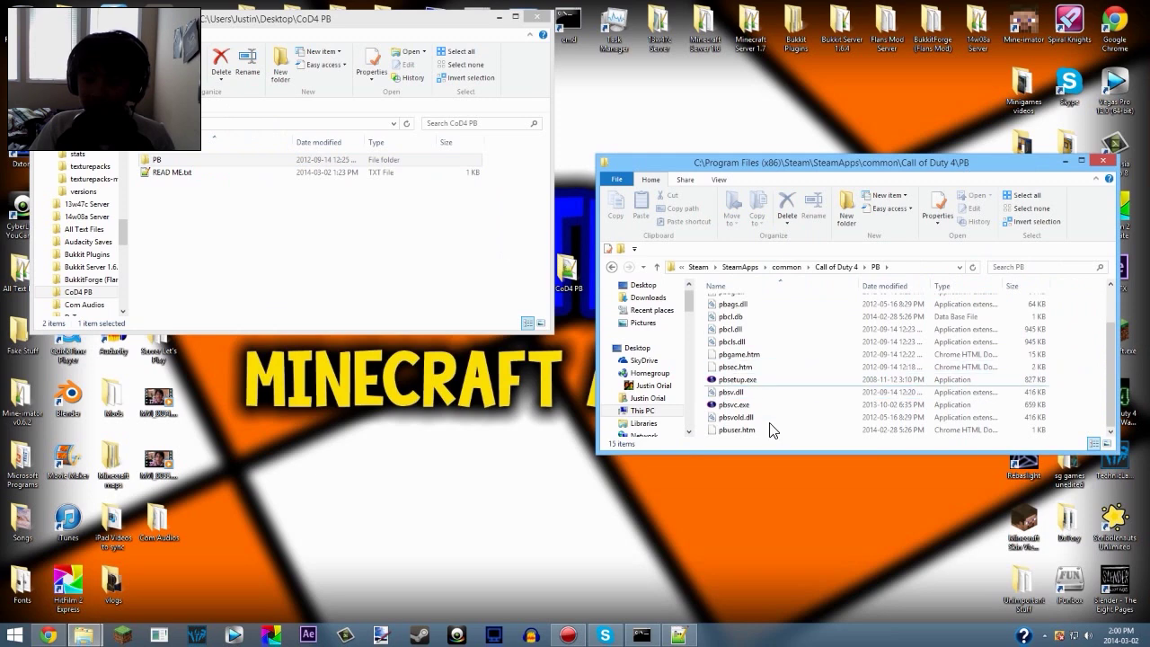
{"action": "left_click", "coordinate": [156, 163]}
{"action": "double_click", "coordinate": [157, 164]}
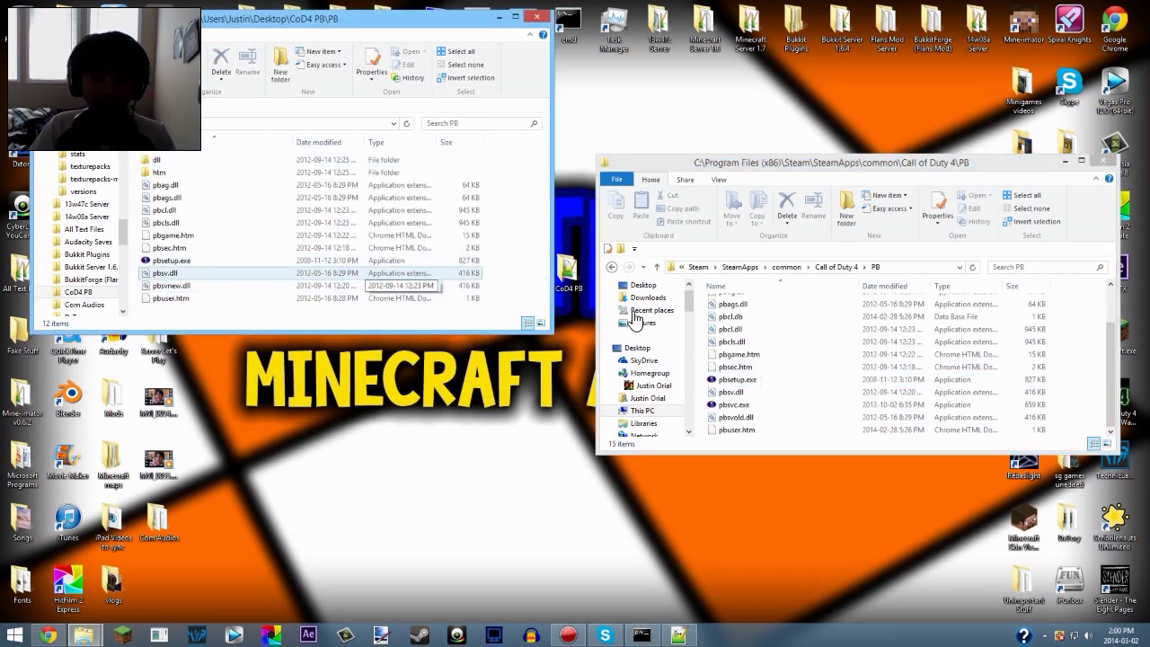
{"action": "left_click", "coordinate": [537, 19]}
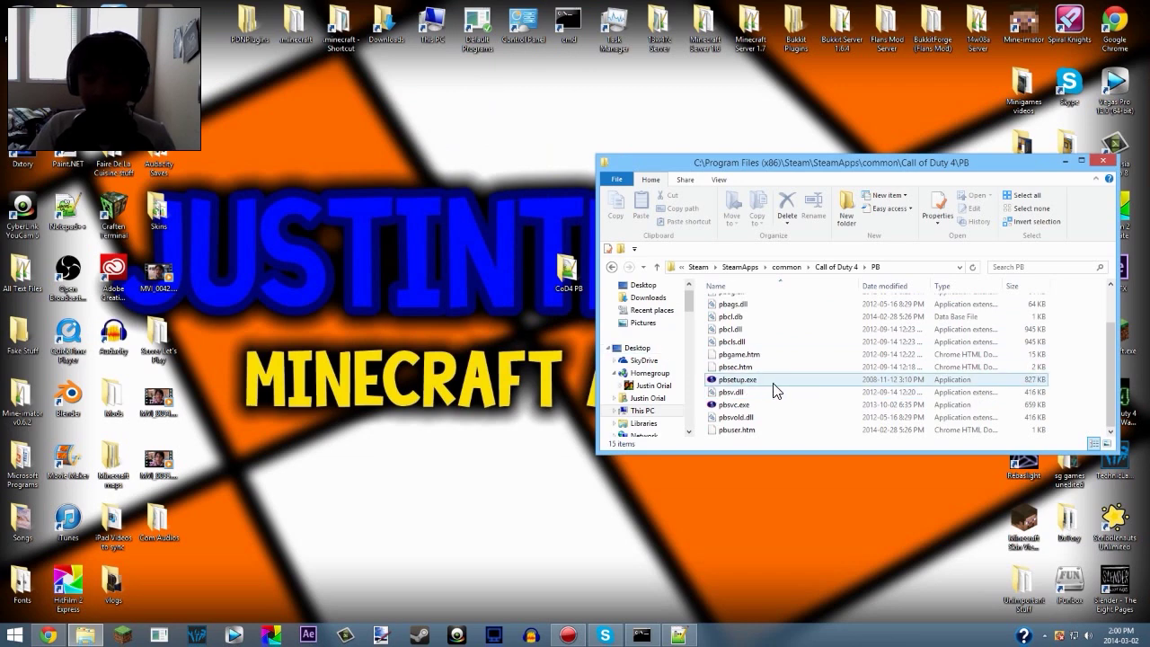
Run pbsetup.exe from the Call of Duty 4 PB folder and remove Call of Duty 4 from its game list.
{"action": "double_click", "coordinate": [801, 381]}
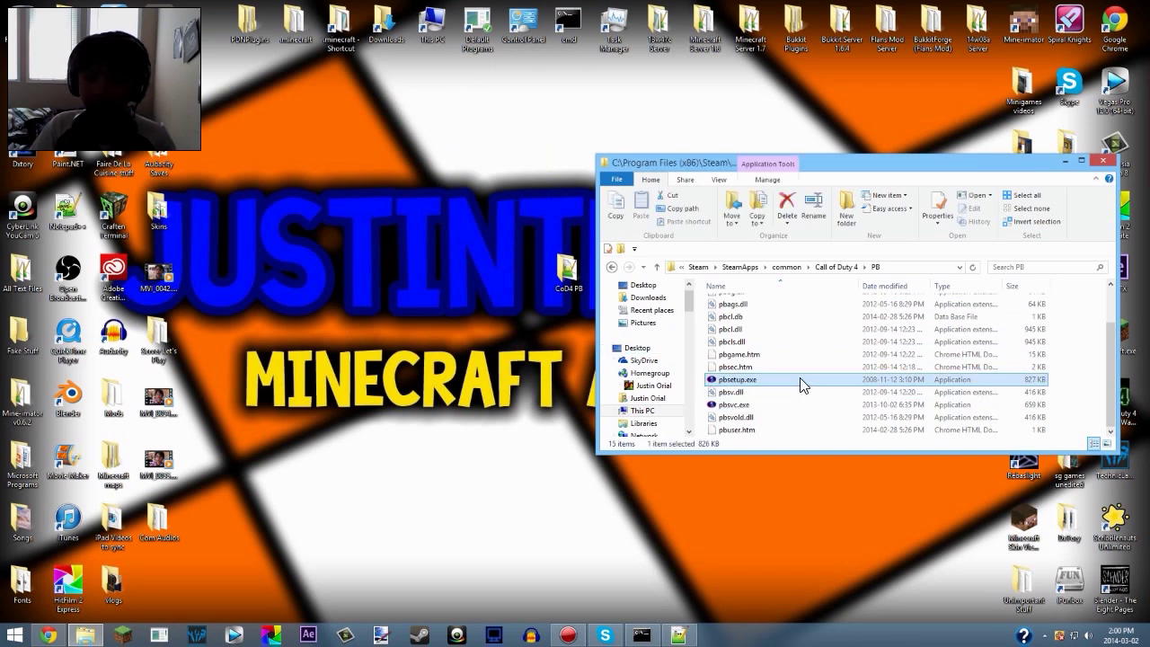
{"action": "left_click", "coordinate": [633, 435]}
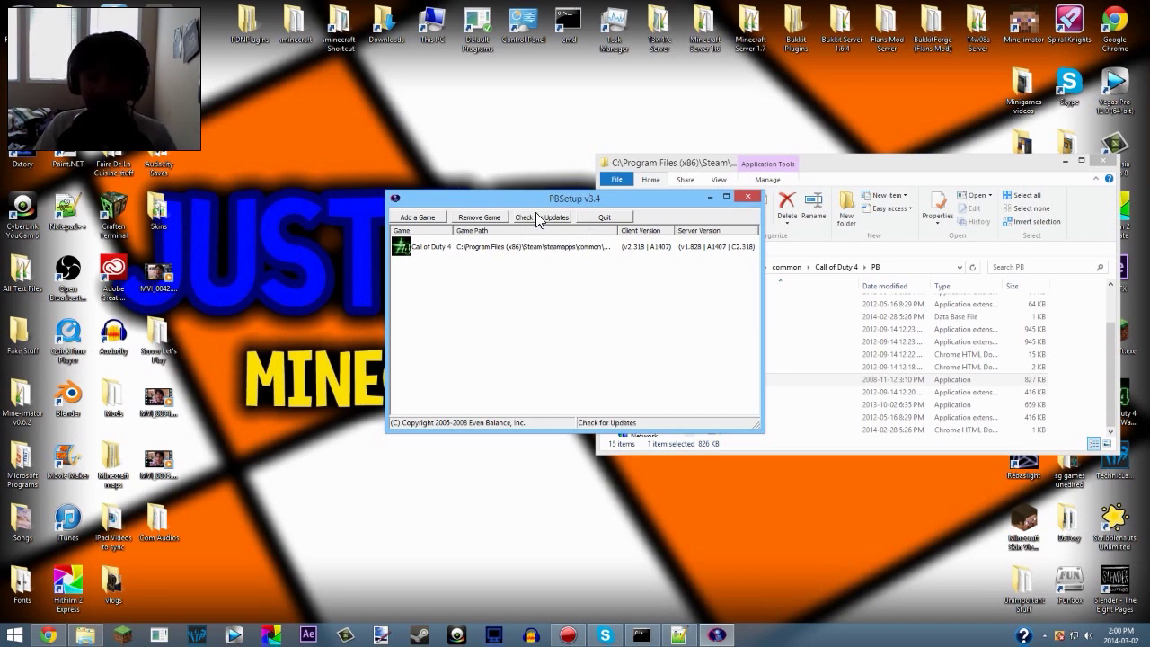
{"action": "left_click", "coordinate": [584, 248]}
{"action": "left_click", "coordinate": [485, 221]}
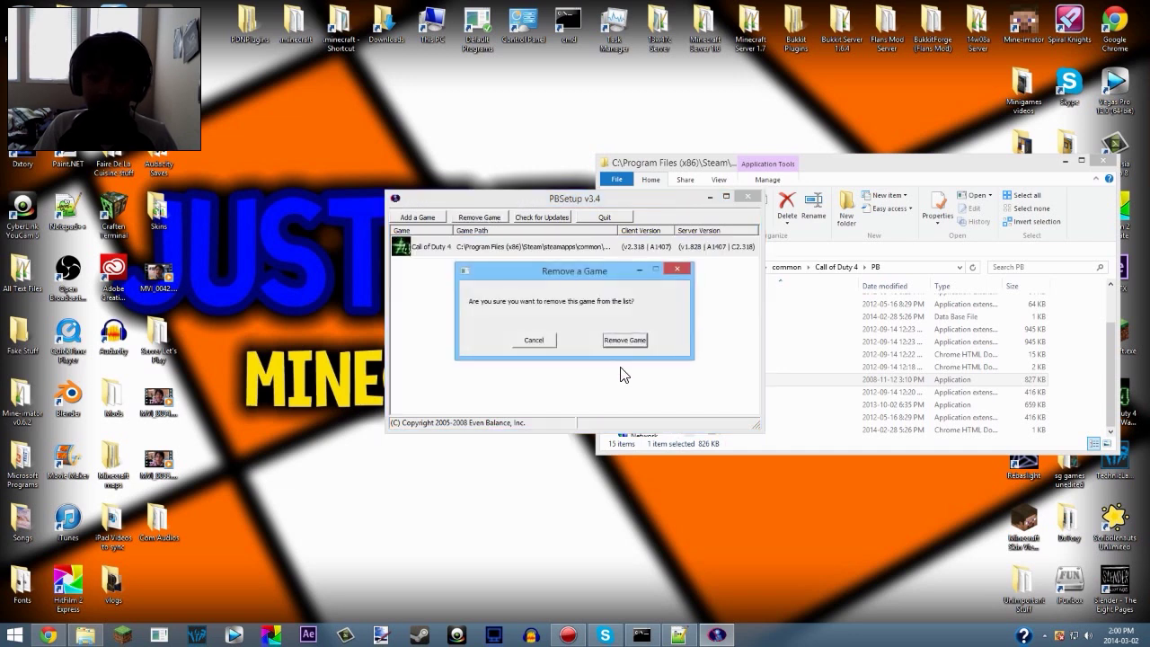
{"action": "left_click", "coordinate": [616, 341]}
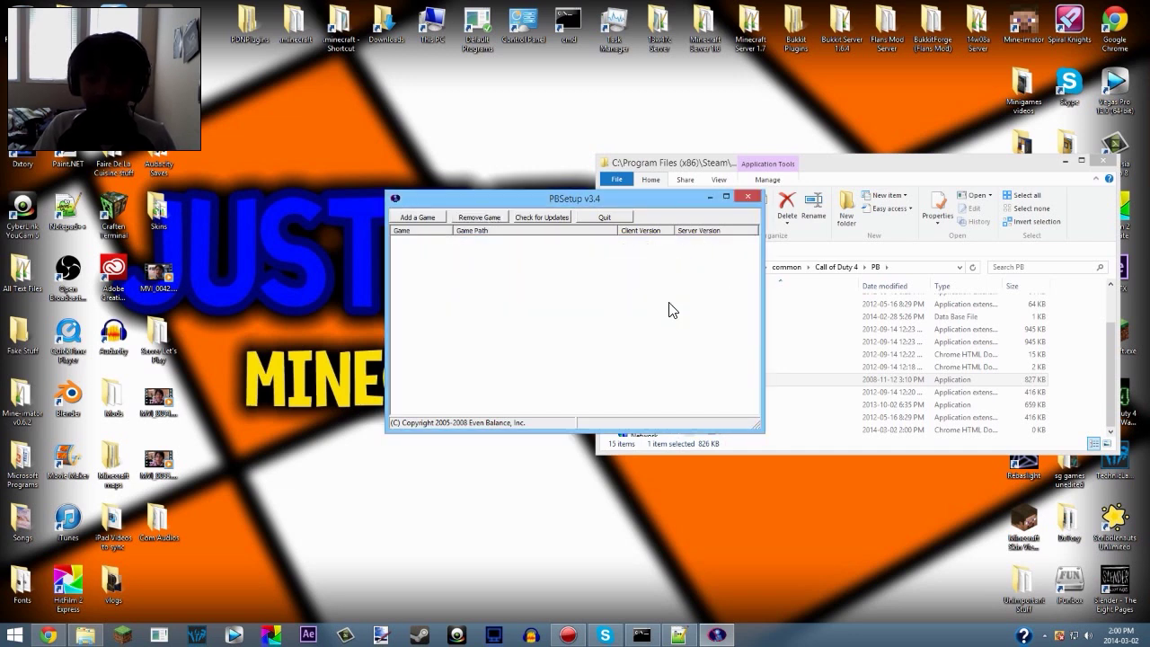
Add Call of Duty 4 to the PBSetup game list, keeping the automatically filled Steam game path.
{"action": "left_click", "coordinate": [424, 218]}
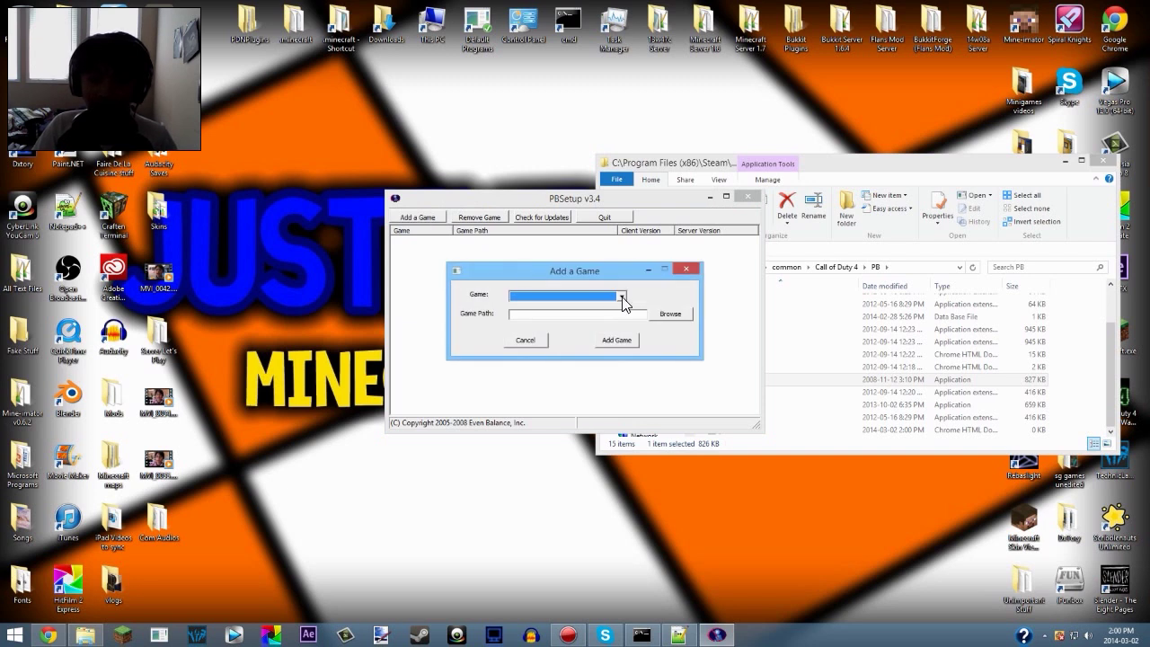
{"action": "left_click", "coordinate": [622, 297]}
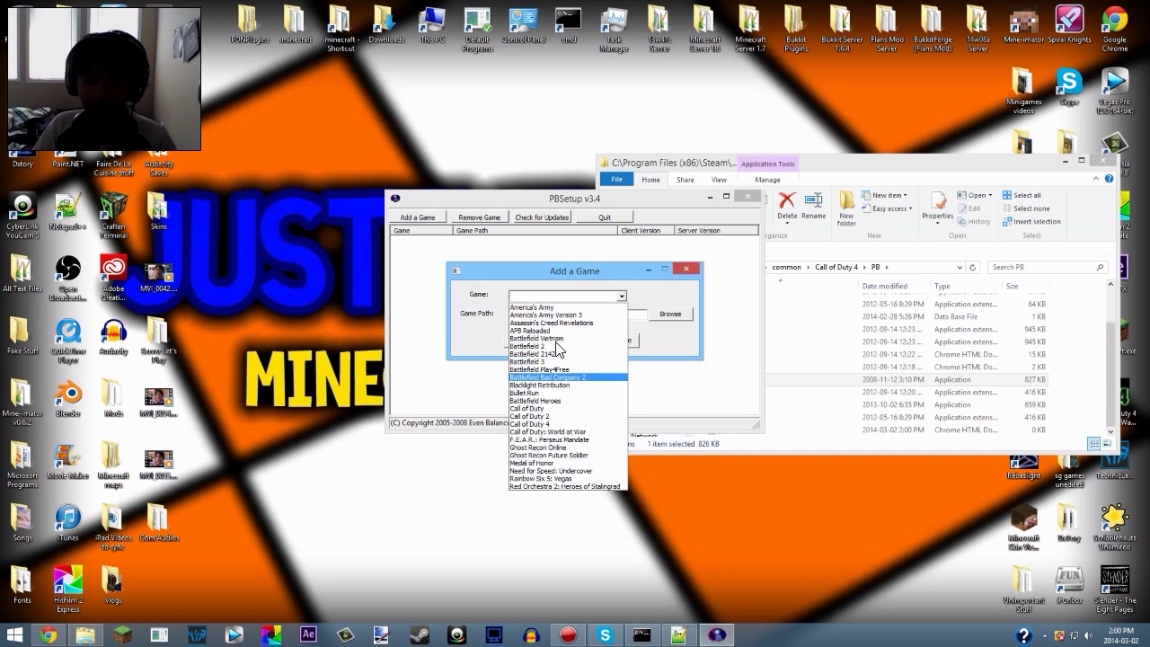
{"action": "left_click", "coordinate": [539, 423]}
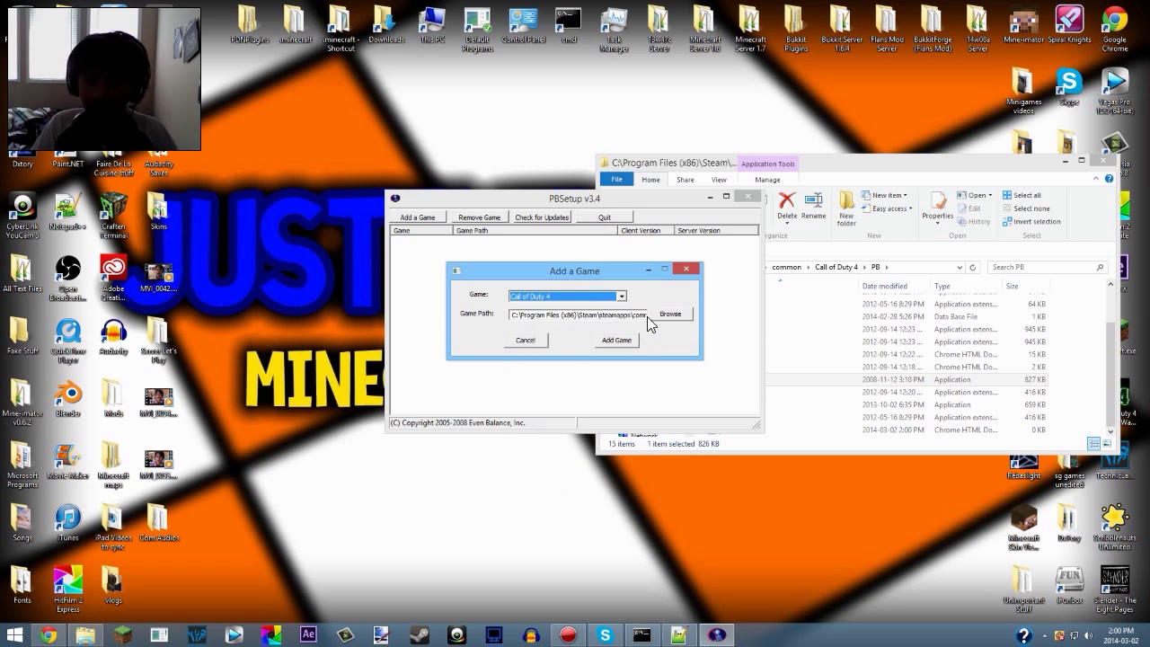
{"action": "left_click", "coordinate": [671, 313]}
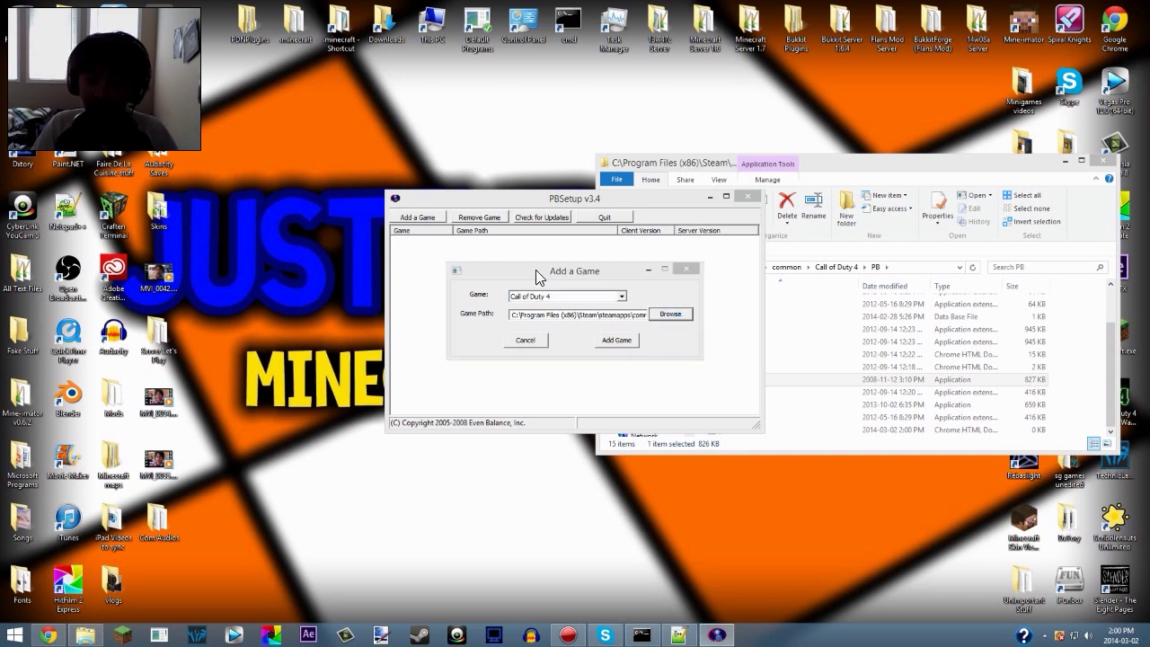
{"action": "left_click", "coordinate": [590, 426]}
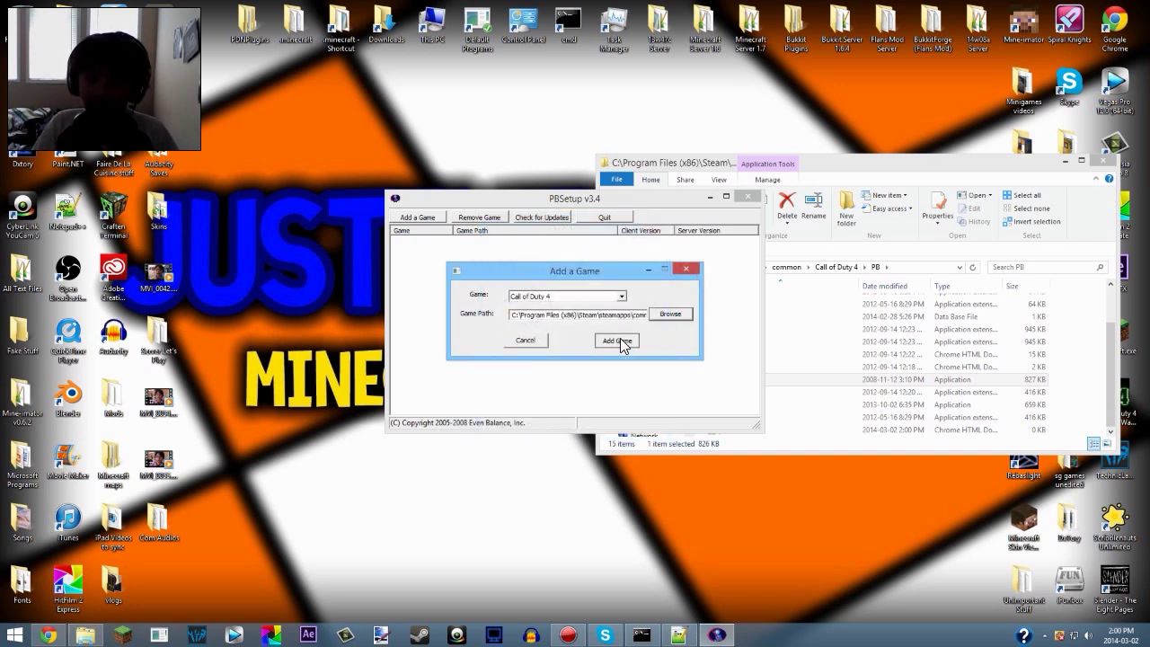
{"action": "left_click", "coordinate": [622, 343]}
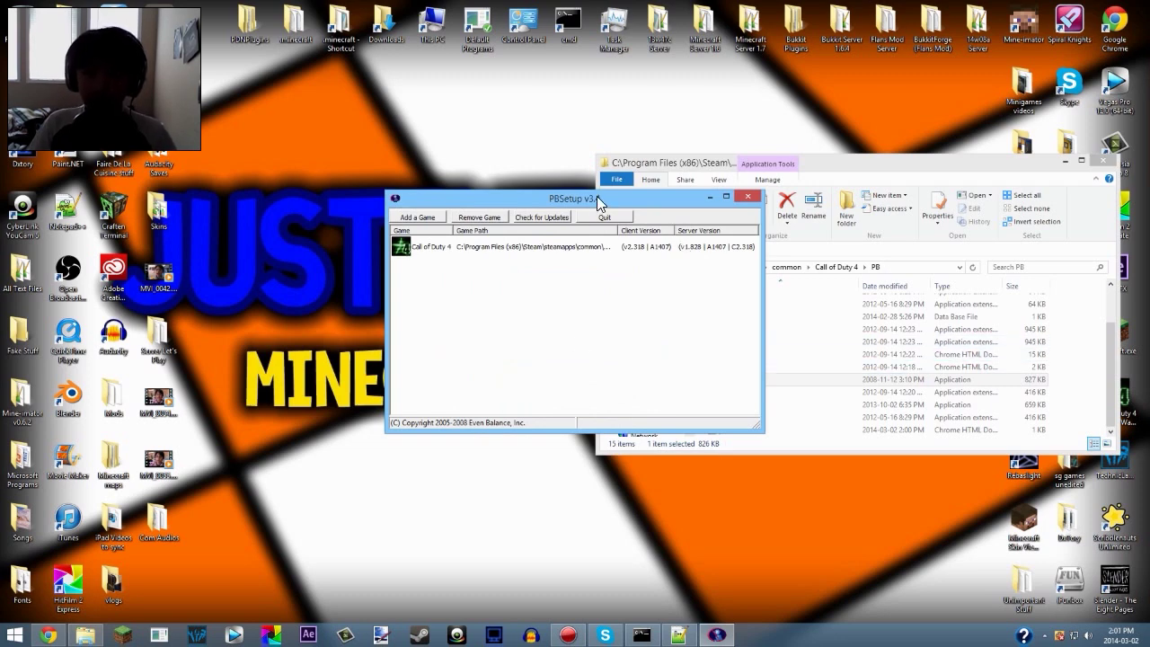
Close PBSetup, relaunch it from pbsetup.exe, and bring its window in front of the PB folder window.
{"action": "left_click_drag", "start_coordinate": [597, 196], "coordinate": [597, 172]}
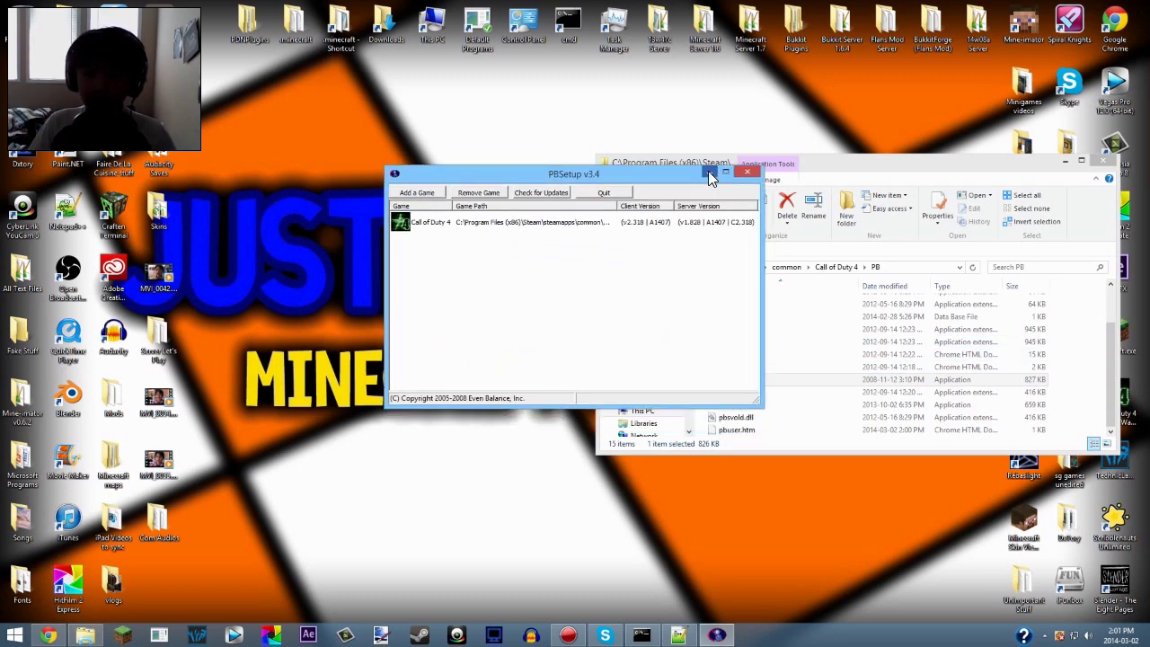
{"action": "left_click", "coordinate": [746, 172]}
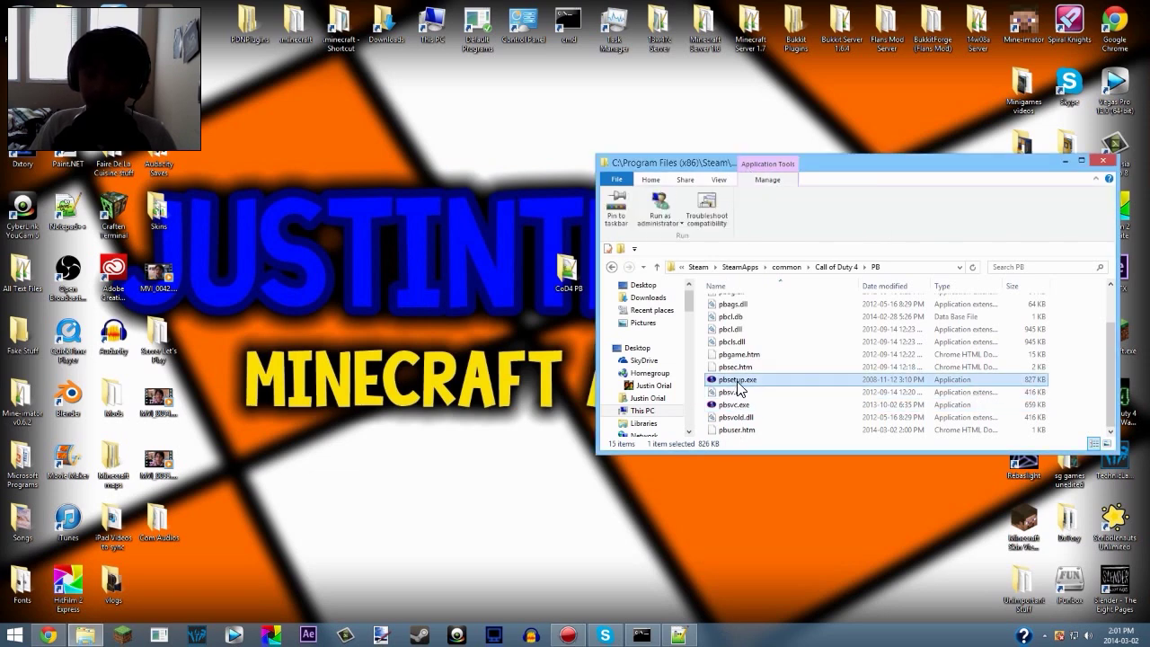
{"action": "double_click", "coordinate": [739, 381]}
{"action": "left_click", "coordinate": [606, 437]}
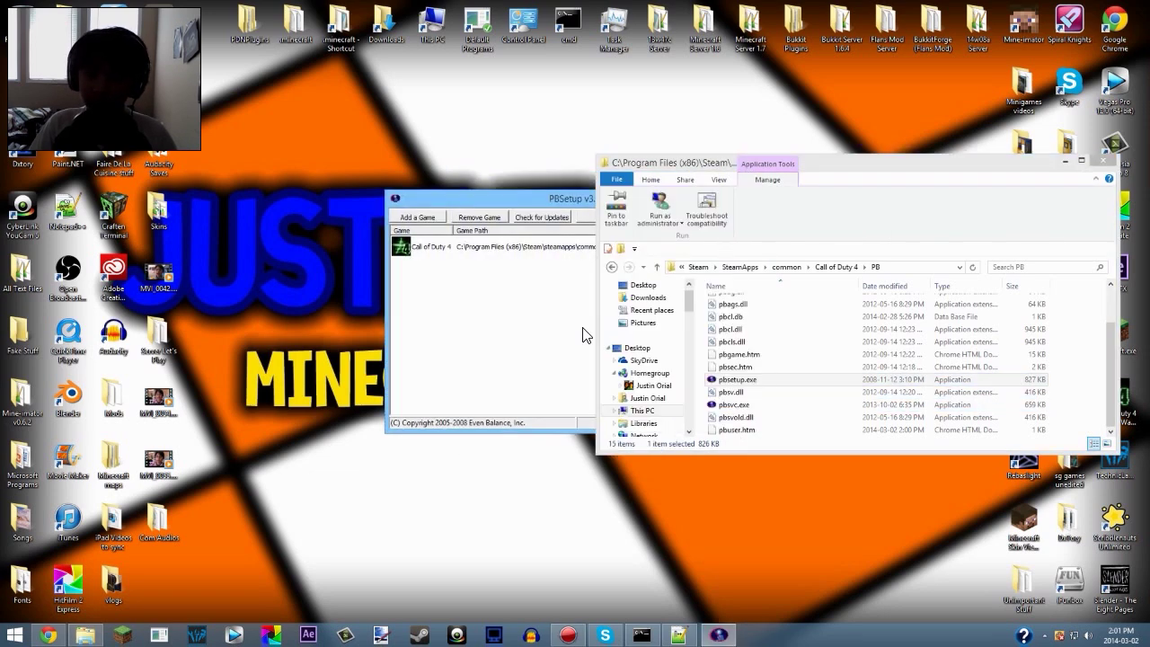
{"action": "left_click", "coordinate": [502, 196]}
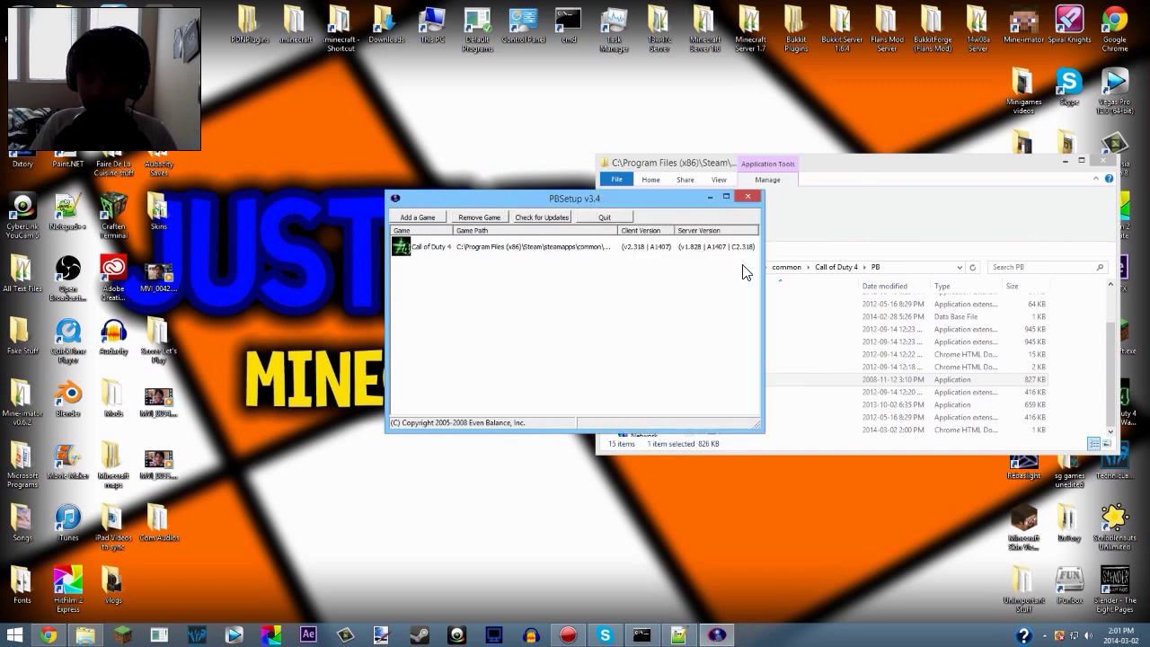
{"action": "left_click", "coordinate": [863, 179]}
{"action": "left_click", "coordinate": [645, 181]}
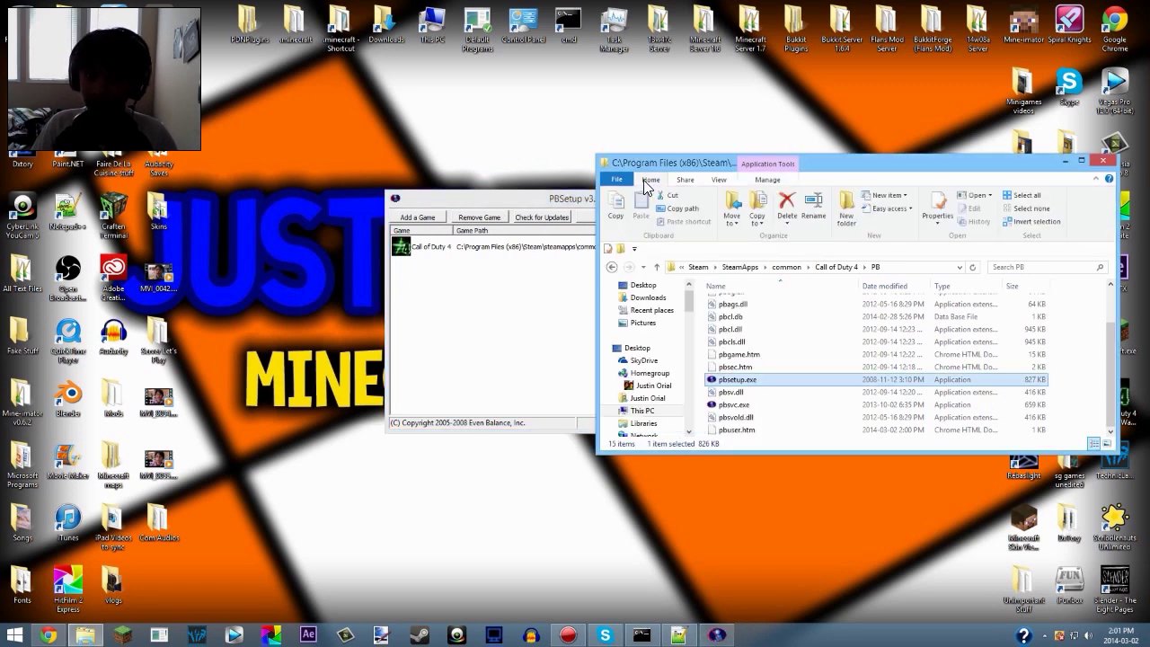
{"action": "left_click", "coordinate": [588, 236]}
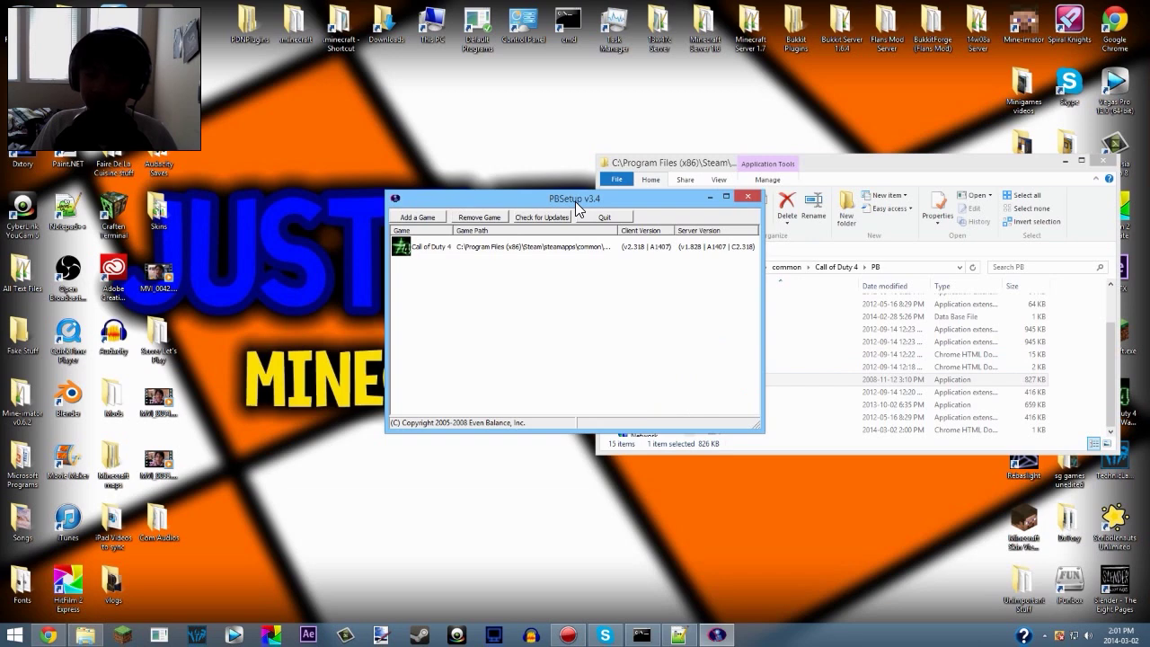
Clear the desktop by closing the Call of Duty 4 PB folder window and the PBSetup window.
{"action": "left_click", "coordinate": [780, 162]}
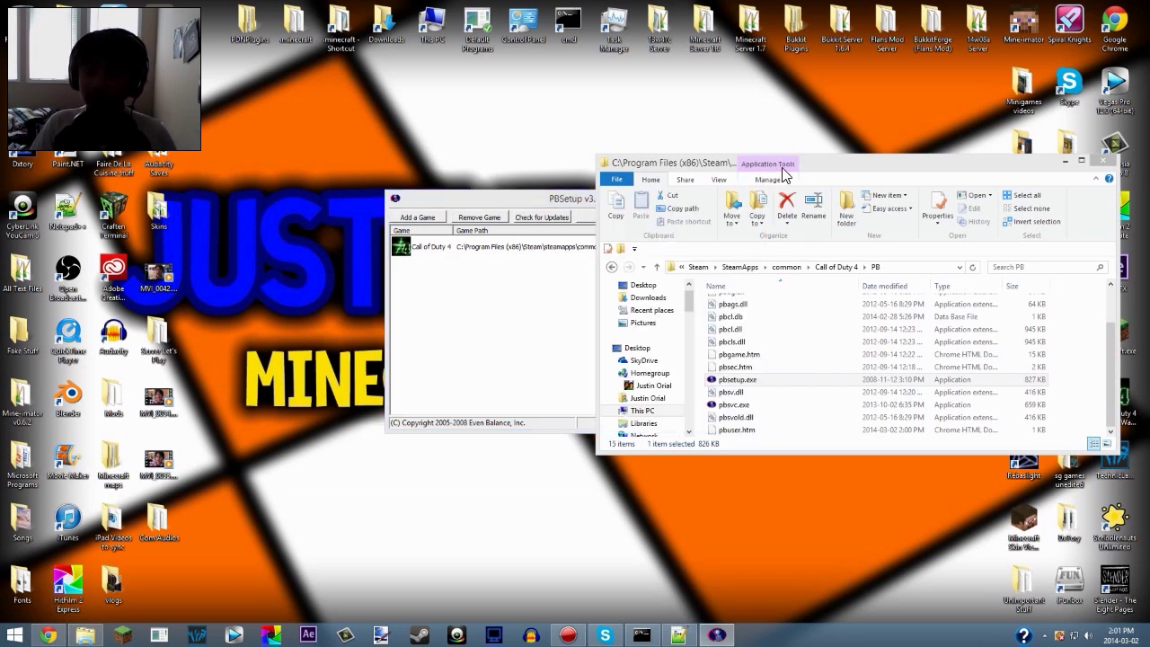
{"action": "left_click", "coordinate": [1066, 160]}
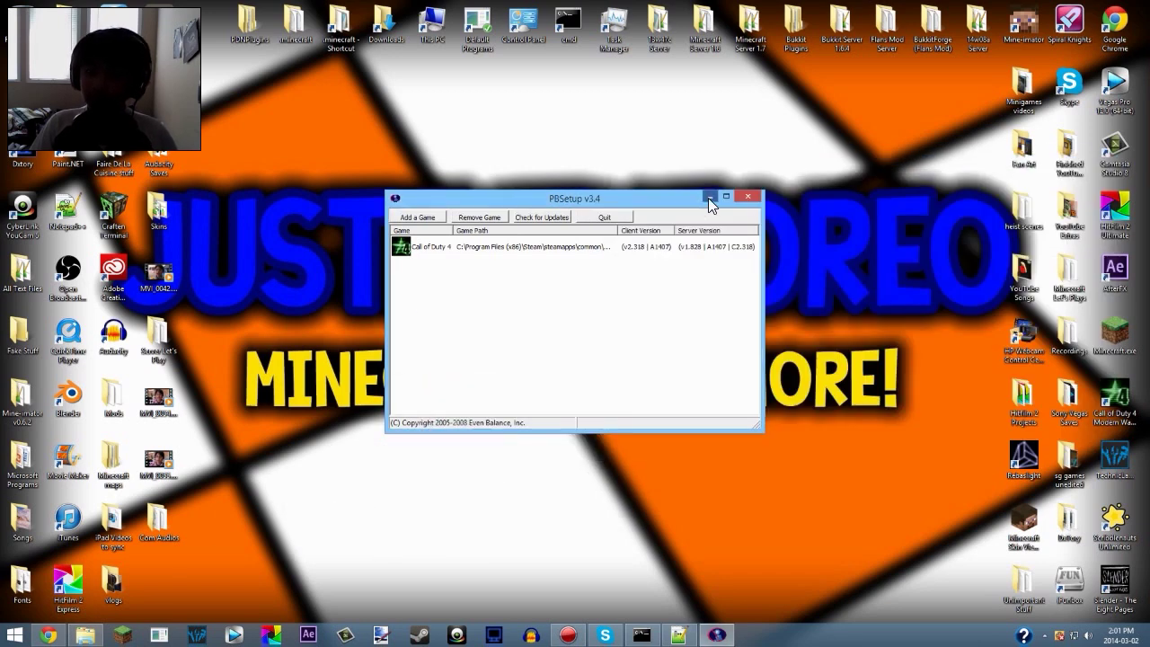
{"action": "left_click", "coordinate": [708, 198]}
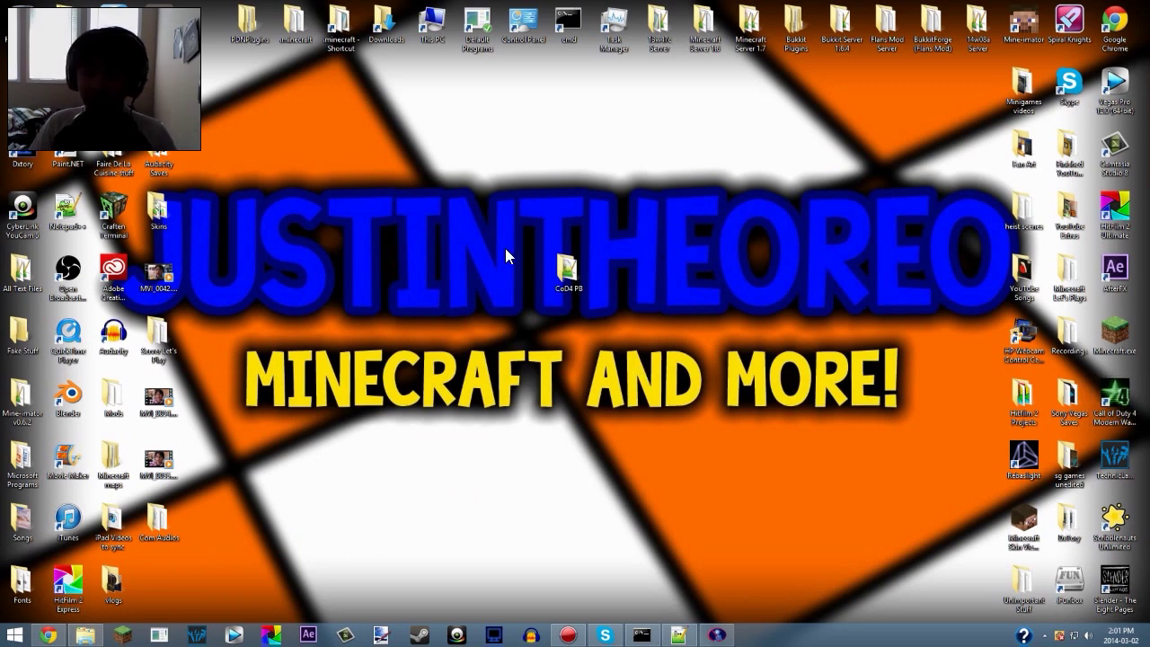
{"action": "left_click", "coordinate": [85, 634]}
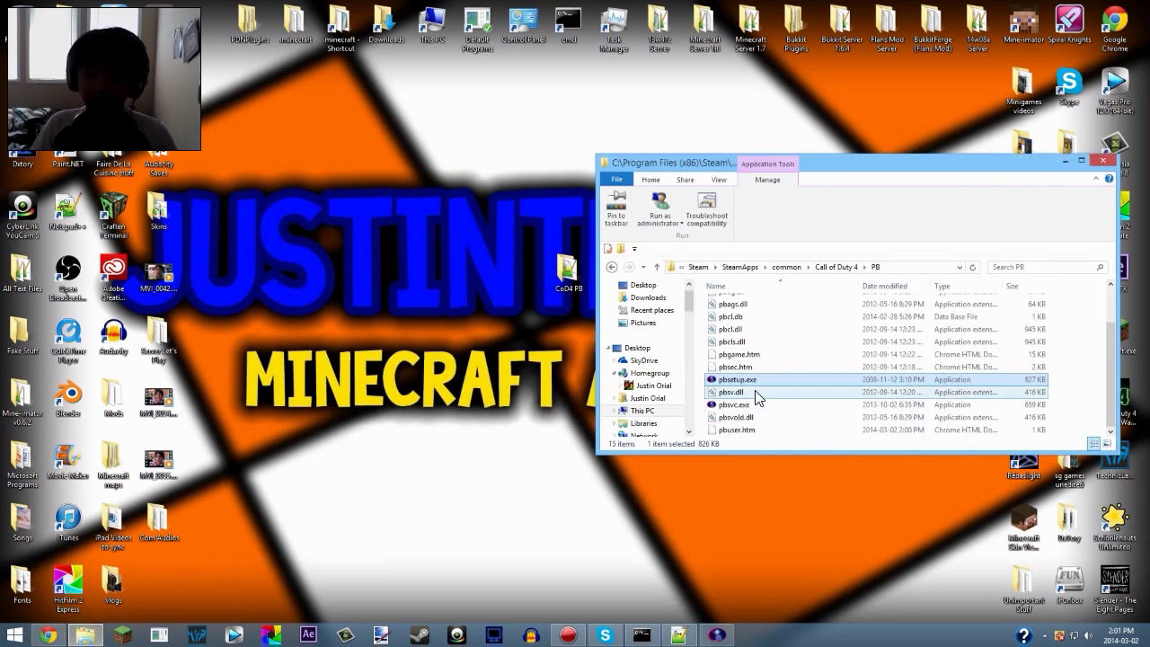
{"action": "left_click", "coordinate": [1104, 160]}
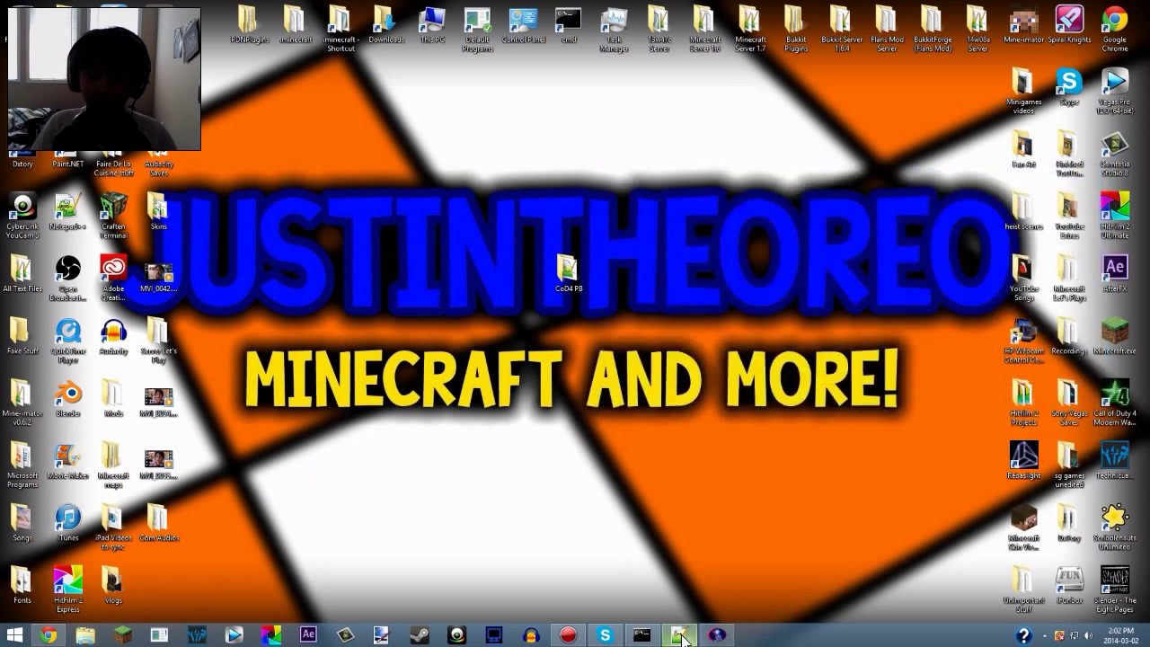
{"action": "left_click", "coordinate": [716, 635]}
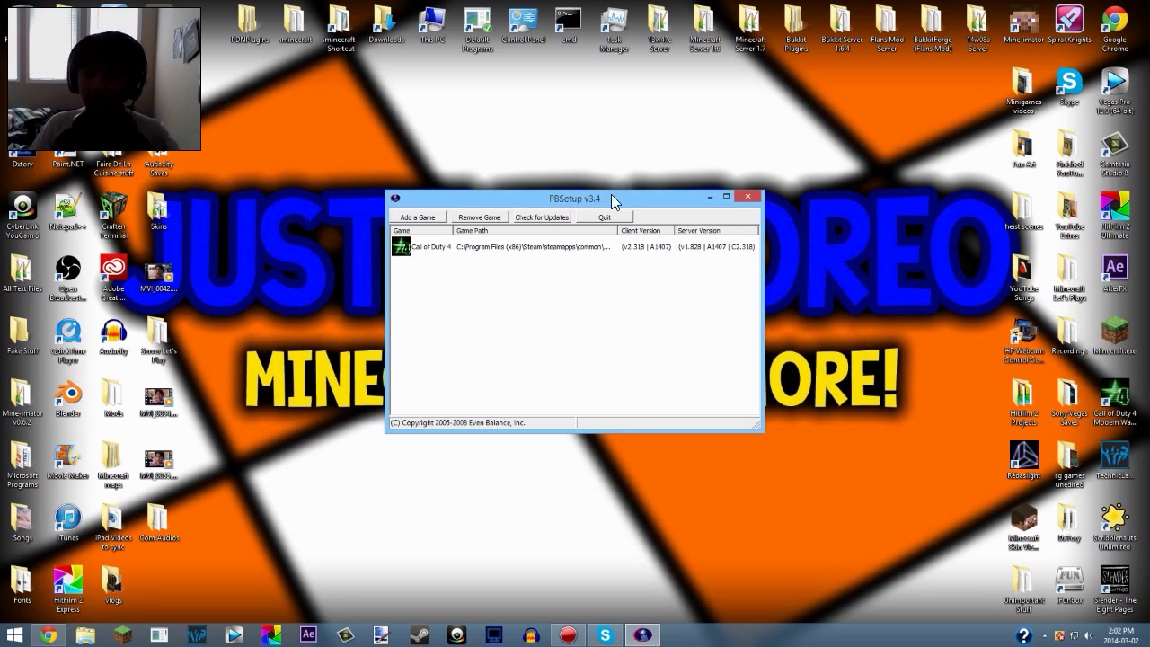
{"action": "left_click", "coordinate": [751, 199]}
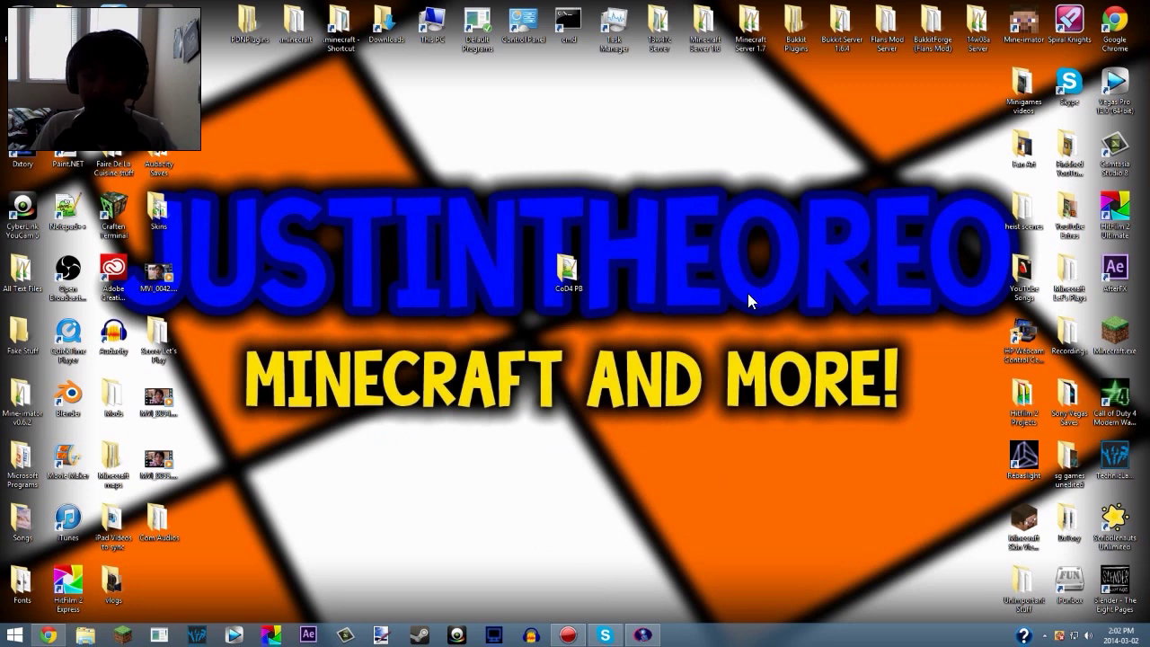